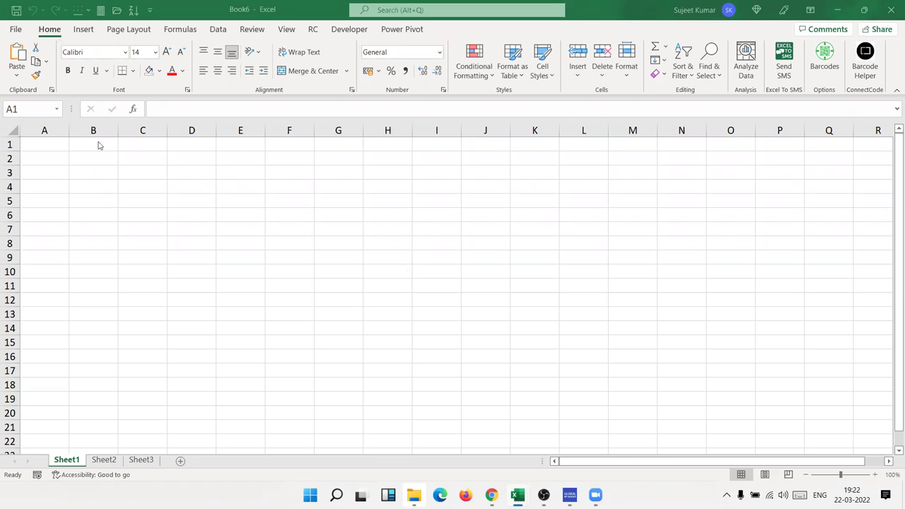
Scroll to the top of the sheet and cancel a stray 820 entry in A1.
click(150, 201)
ctrl+scroll(192, 199, up, 2)
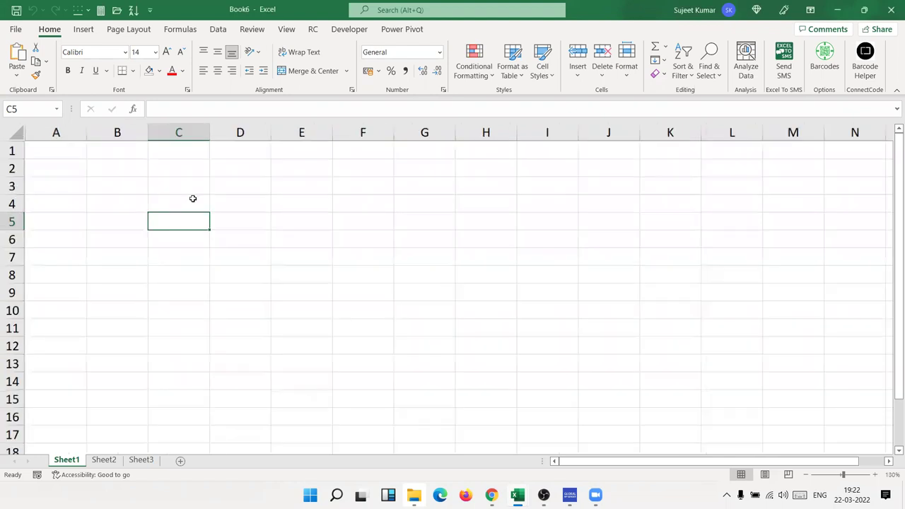
ctrl+scroll(191, 198, up, 3)
ctrl+scroll(191, 197, up, 4)
ctrl+scroll(190, 194, up, 2)
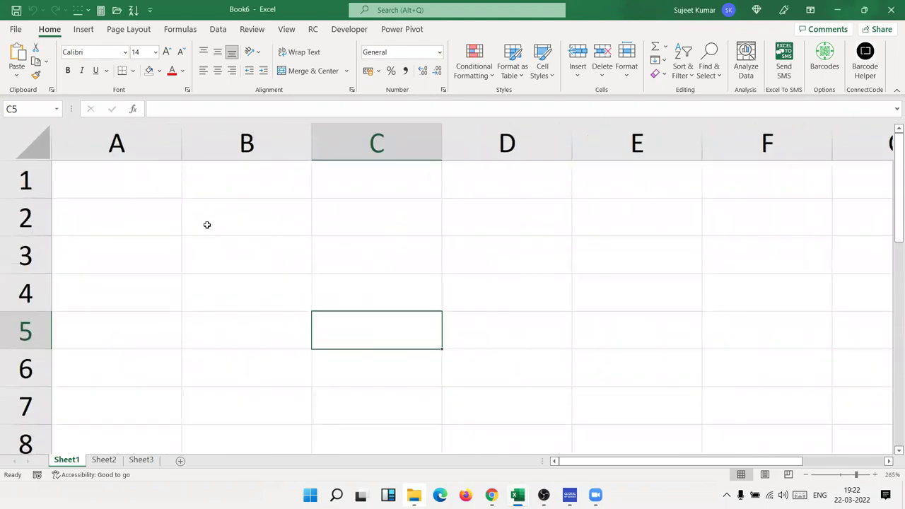
ctrl+scroll(206, 224, up, 1)
ctrl+scroll(207, 224, up, 2)
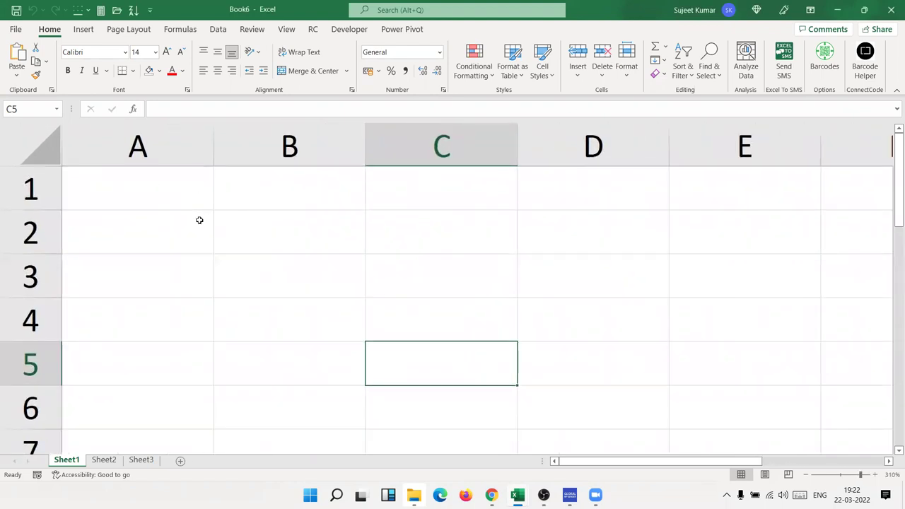
click(153, 202)
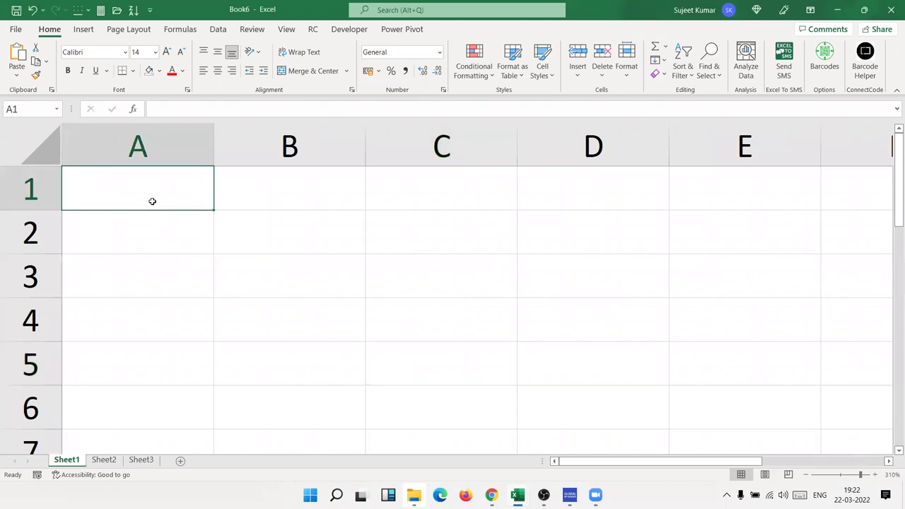
text(820)
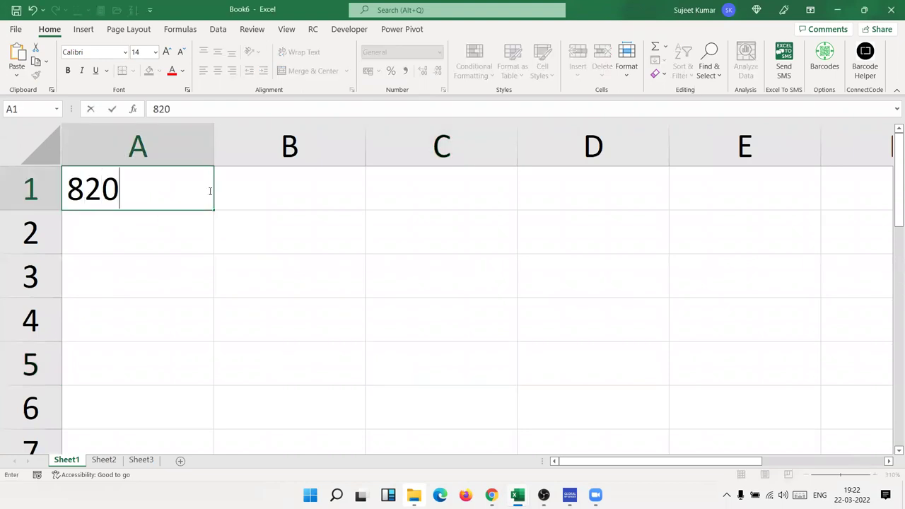
key(Escape)
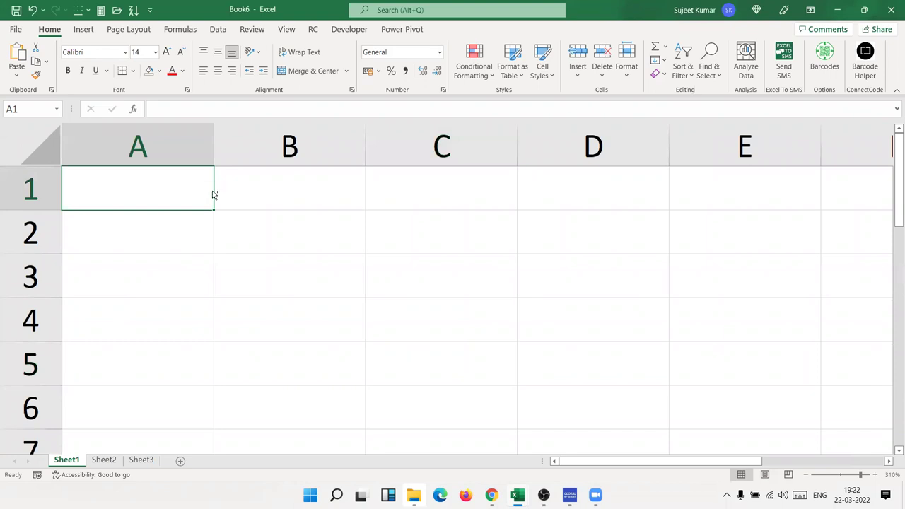
scroll(205, 189, down, 1)
scroll(191, 211, down, 1)
scroll(181, 216, down, 1)
Enter 20 in A2 and 30 in B2.
click(170, 211)
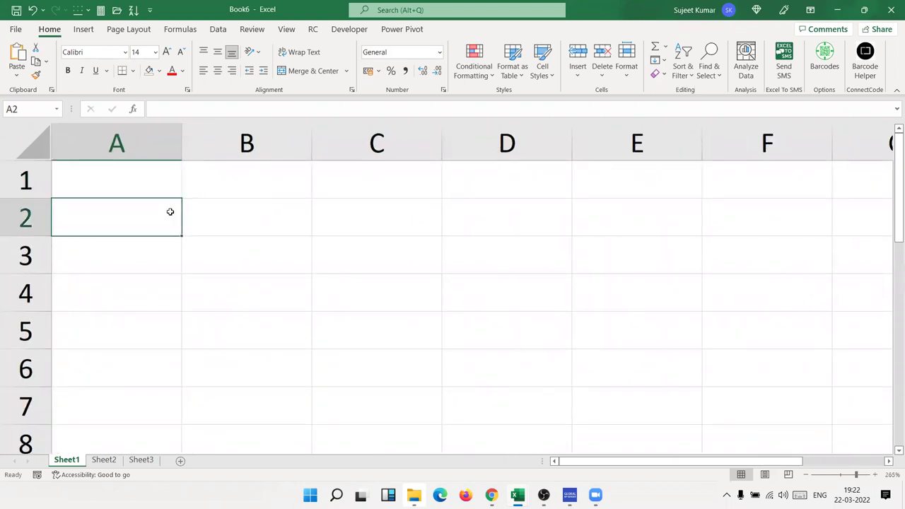
text(20)
key(Tab)
text(30)
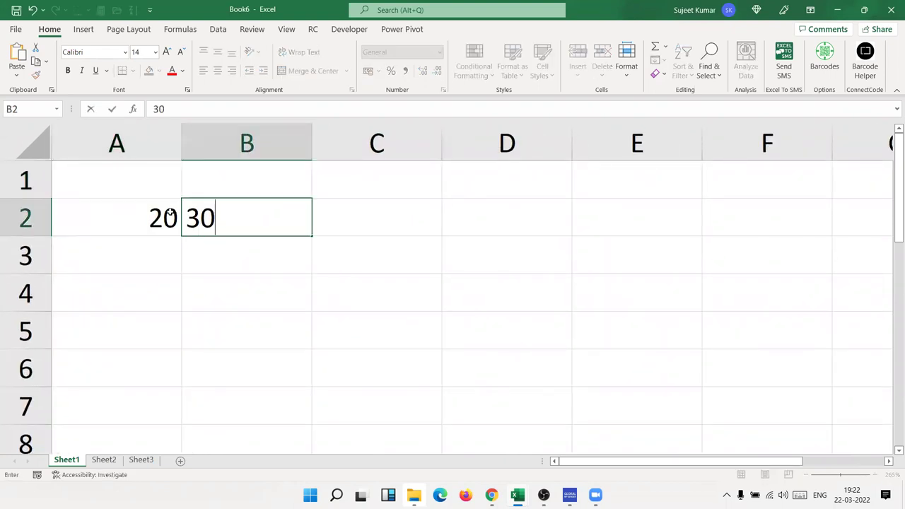
key(Tab)
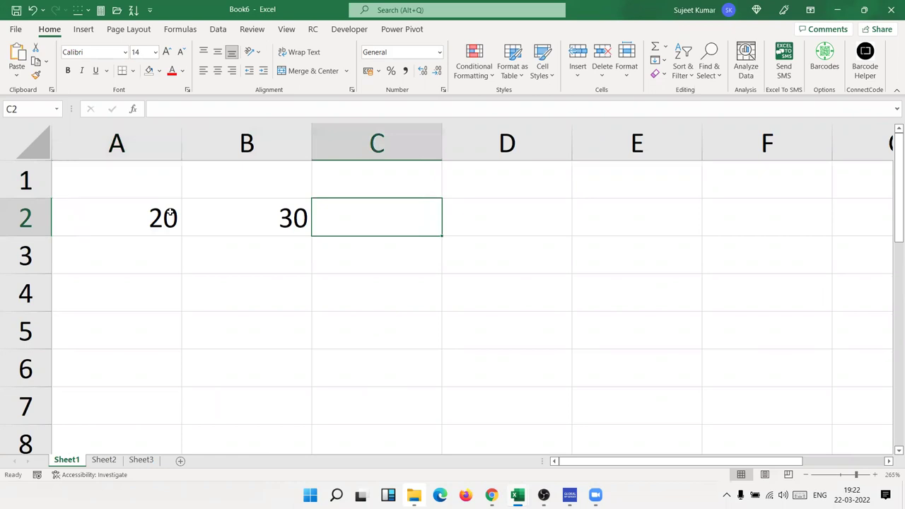
Total the two values in C2 with =SUM(A2:B2), giving 50.
text(=)
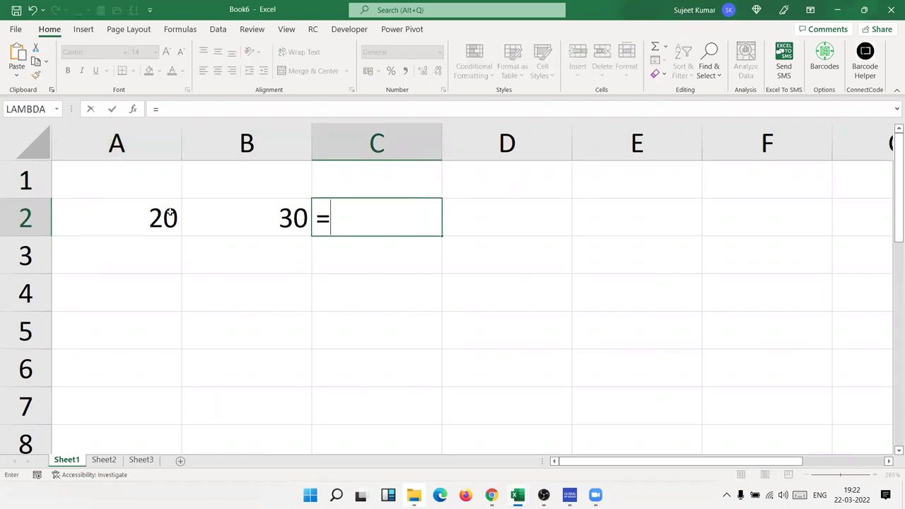
text(sum)
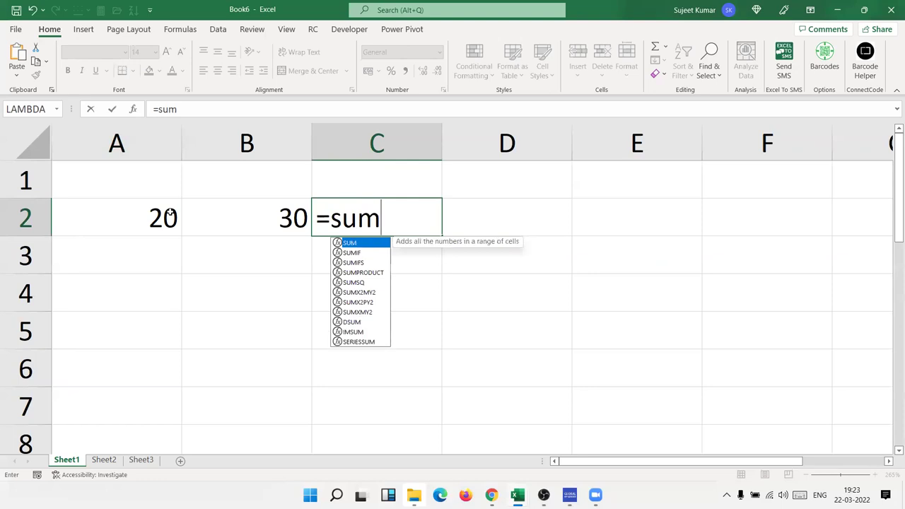
key(Tab)
key(Left)
key(shift+Left)
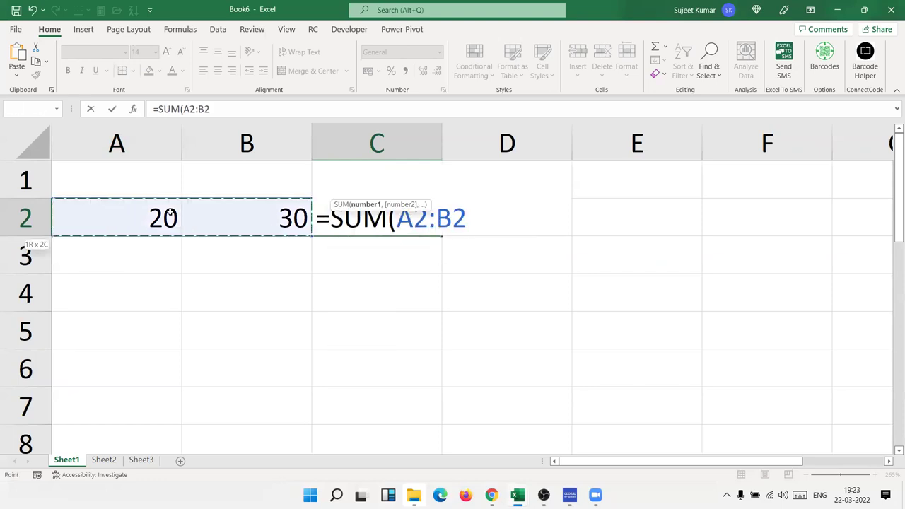
key(Return)
Review the C2 formula and A2 value, discarding an accidental edit to A2.
key(Up)
key(Left)
key(Left)
text(0)
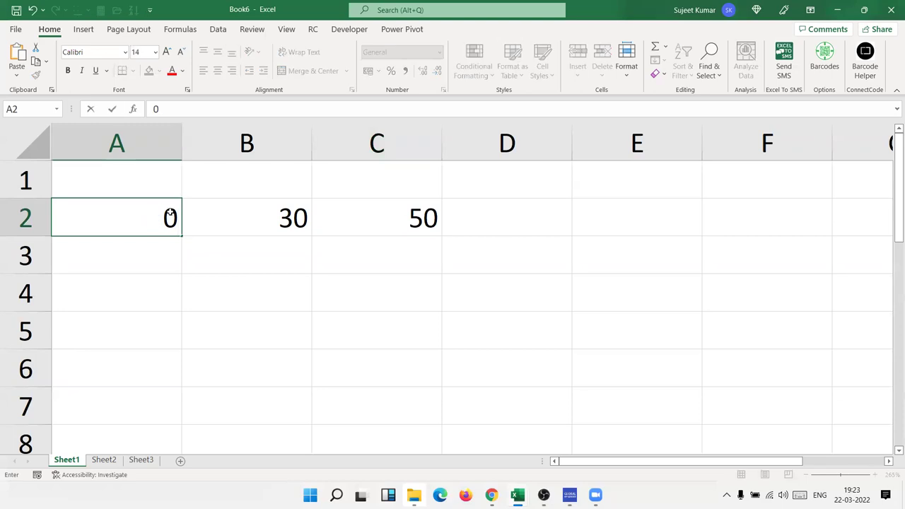
key(Escape)
key(Right)
key(Right)
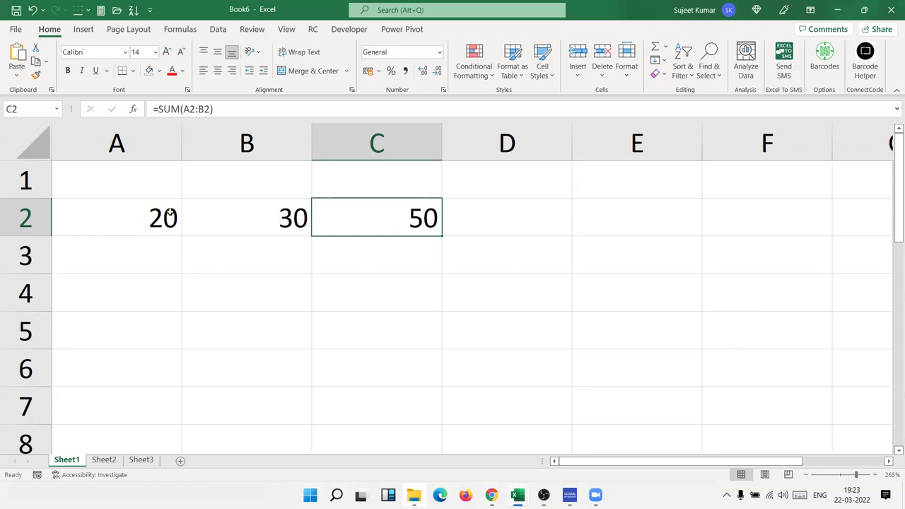
key(Down)
Enter =A2+B2 in C3 by pointing at A2 and B2, giving 50.
text(=)
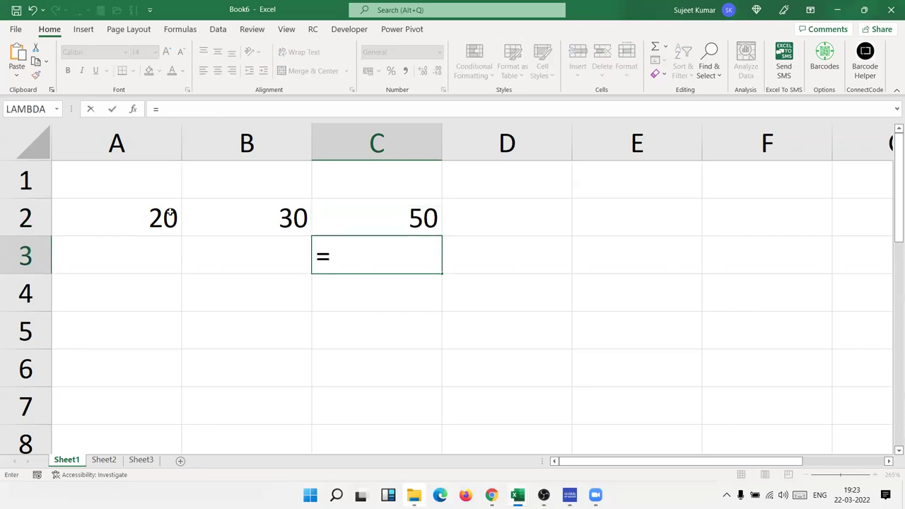
key(Left)
key(Left)
key(Up)
text(+)
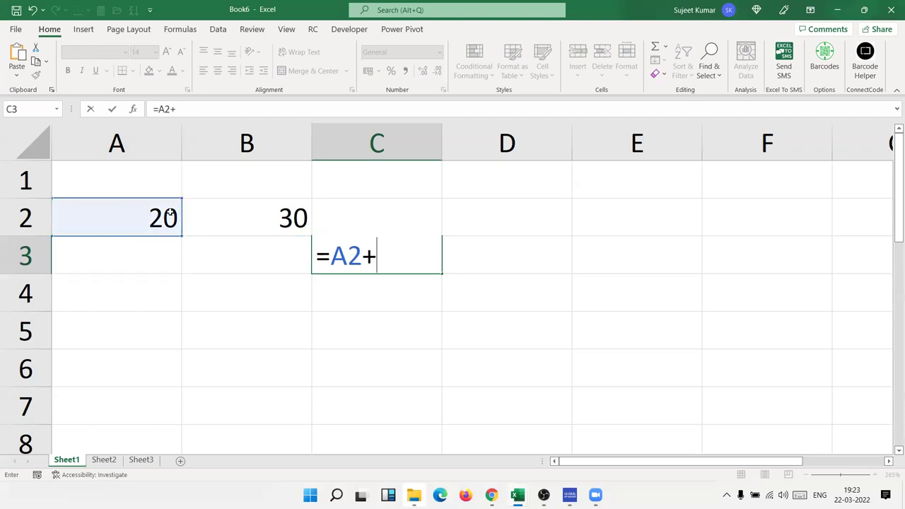
key(Right)
key(Return)
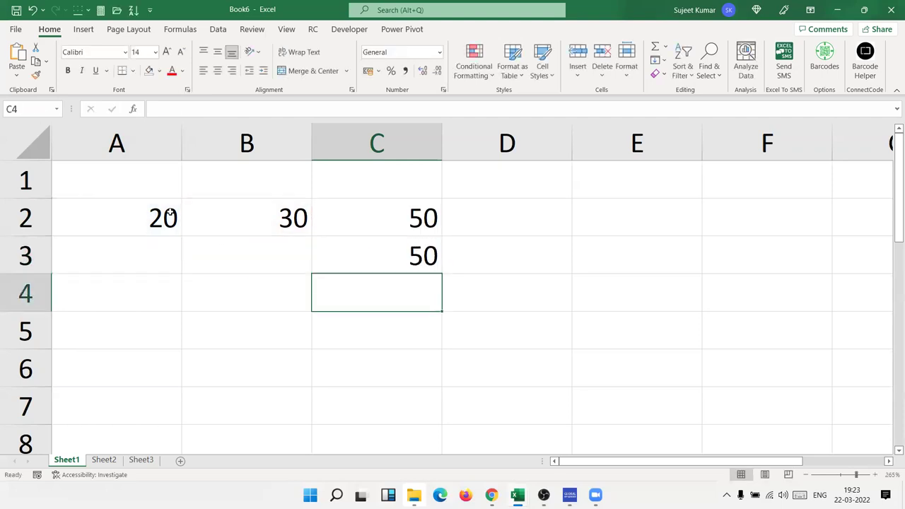
Compare the SUM formula in C2 with the plus-sign formula in C3 in edit mode.
key(Up)
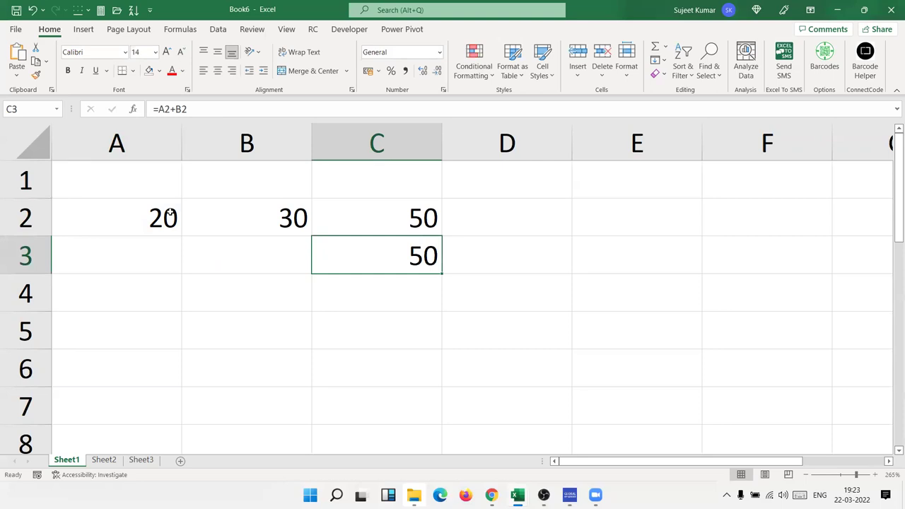
key(Up)
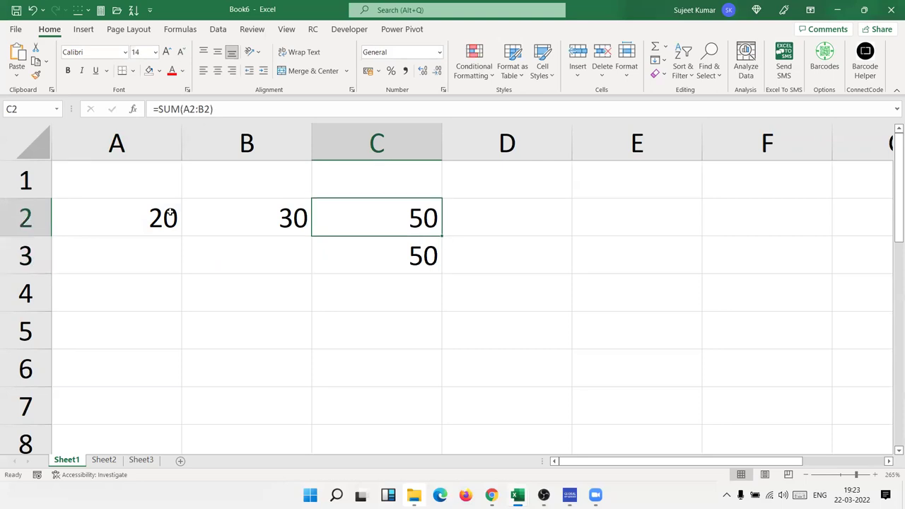
key(F2)
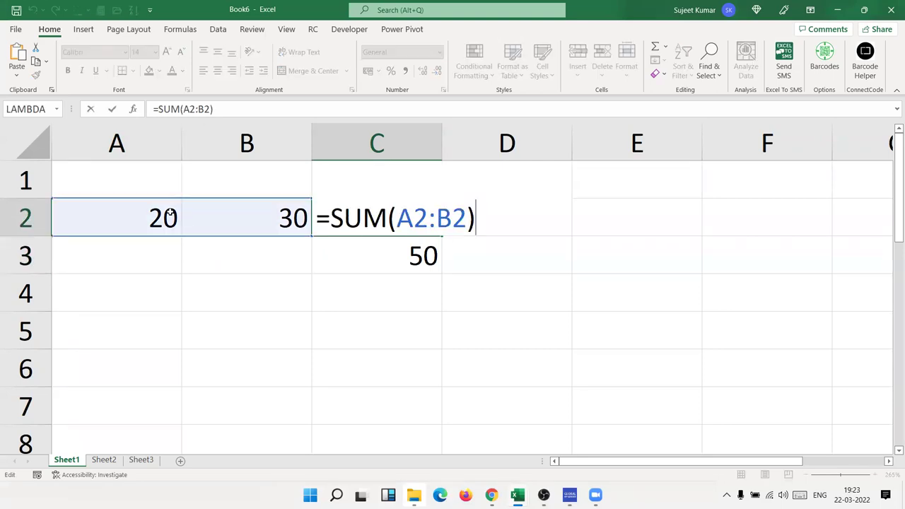
key(Return)
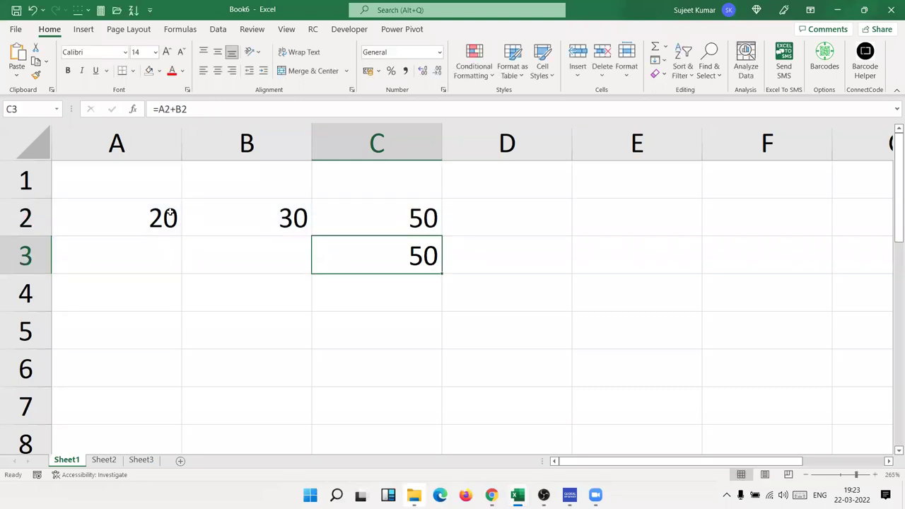
key(F2)
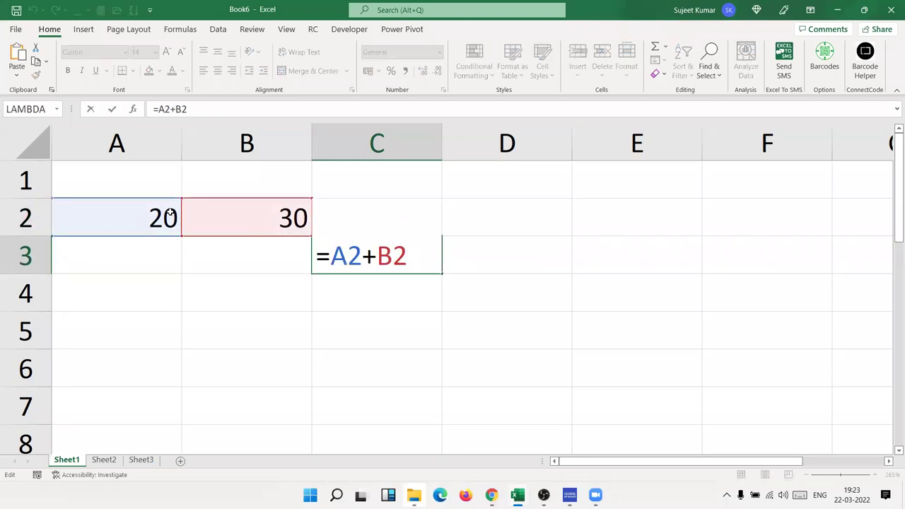
key(Tab)
key(Tab)
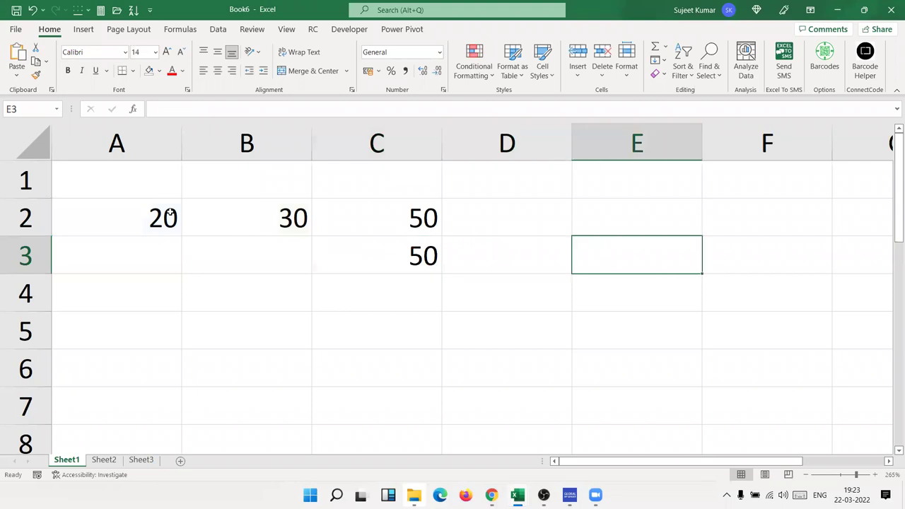
key(Up)
key(Up)
Type the operators +, *, -, / and ^ into E1 through E5.
text(+)
key(Return)
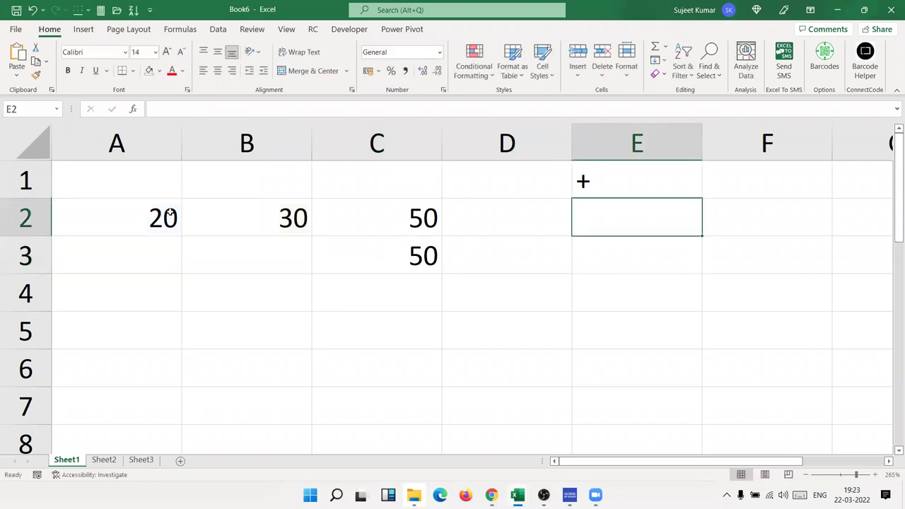
double_click(653, 212)
text(*)
key(Return)
text(-)
key(Return)
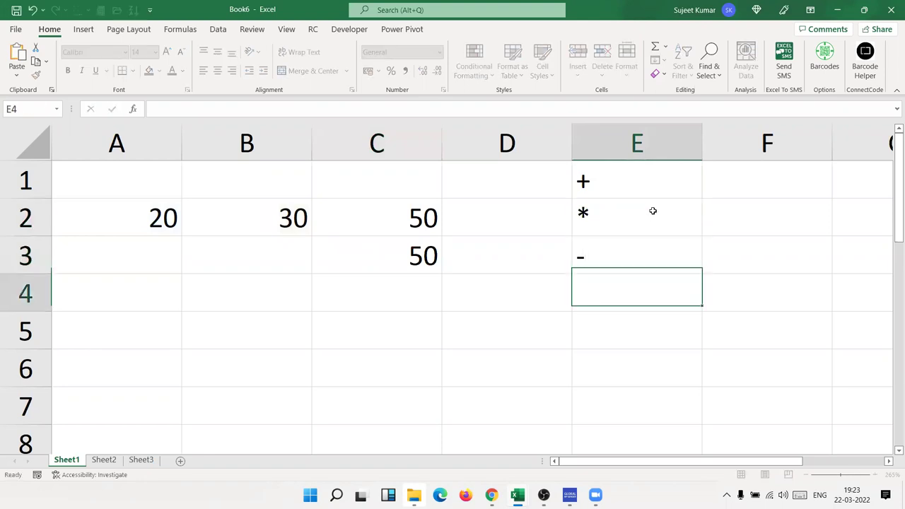
double_click(647, 293)
text(/)
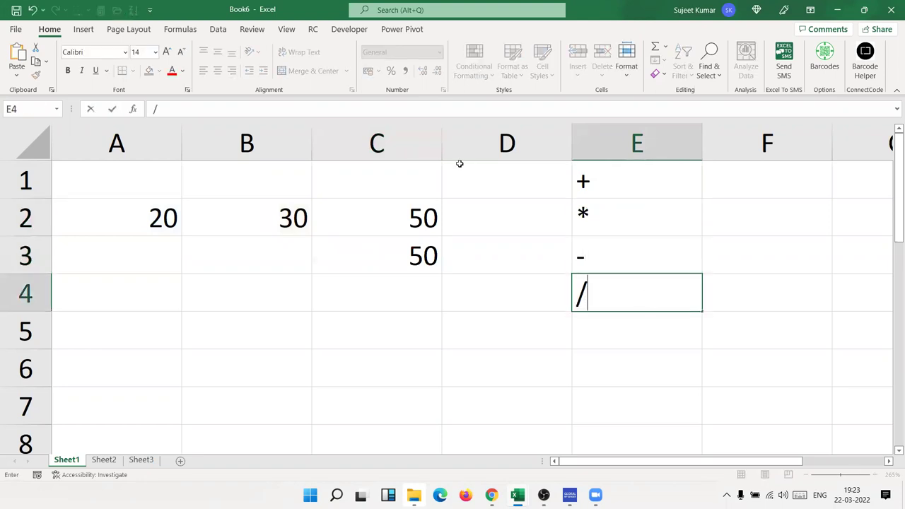
key(Return)
text(^)
key(Return)
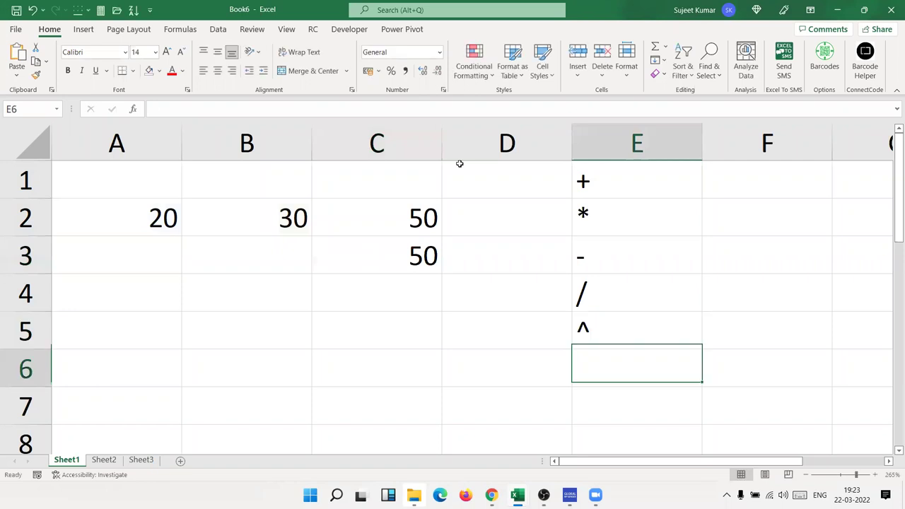
Select the operator list E1:E5, then move back toward column A.
key(Up)
key(ctrl+shift+Up)
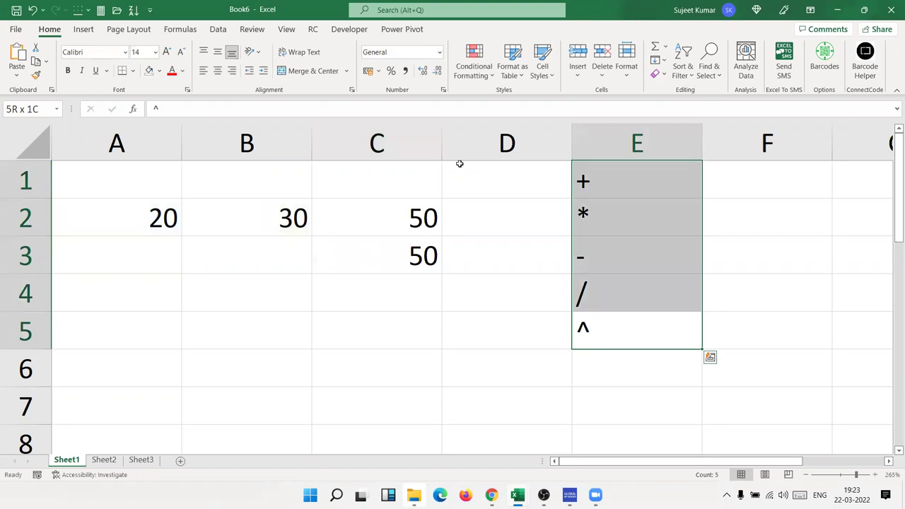
key(Down)
key(Up)
key(Up)
key(Up)
key(Up)
key(Up)
key(Down)
key(Down)
key(Down)
key(Down)
key(Left)
key(Left)
key(Left)
key(Left)
key(Up)
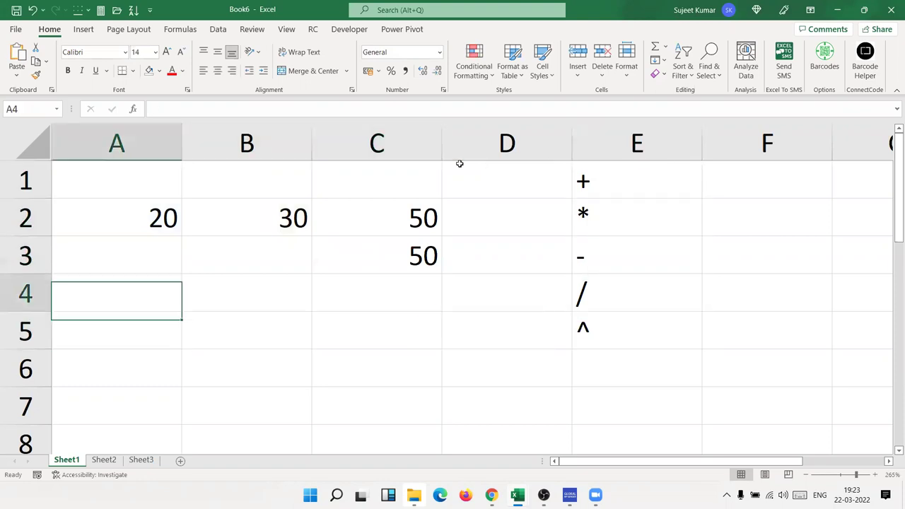
key(Down)
Enter the headings Q1 in A5 and Q2 in B5.
text(q)
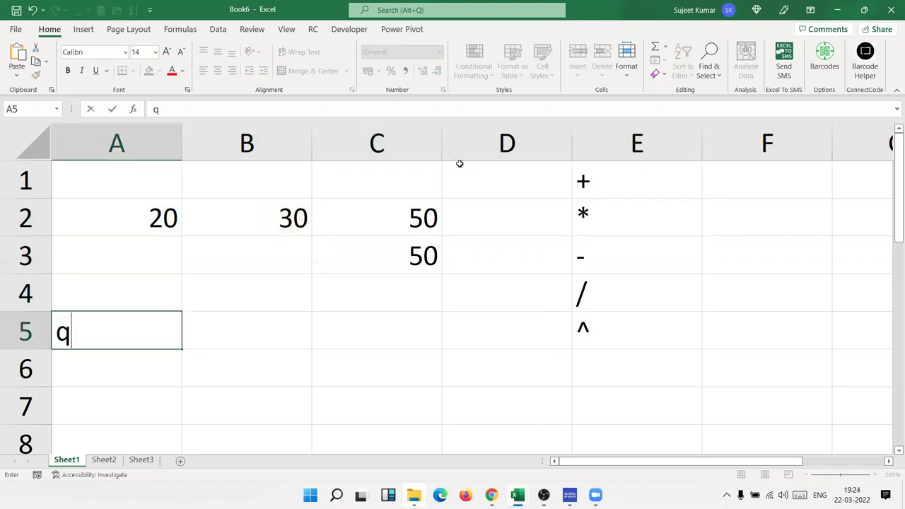
key(BackSpace)
text(Q1)
key(Tab)
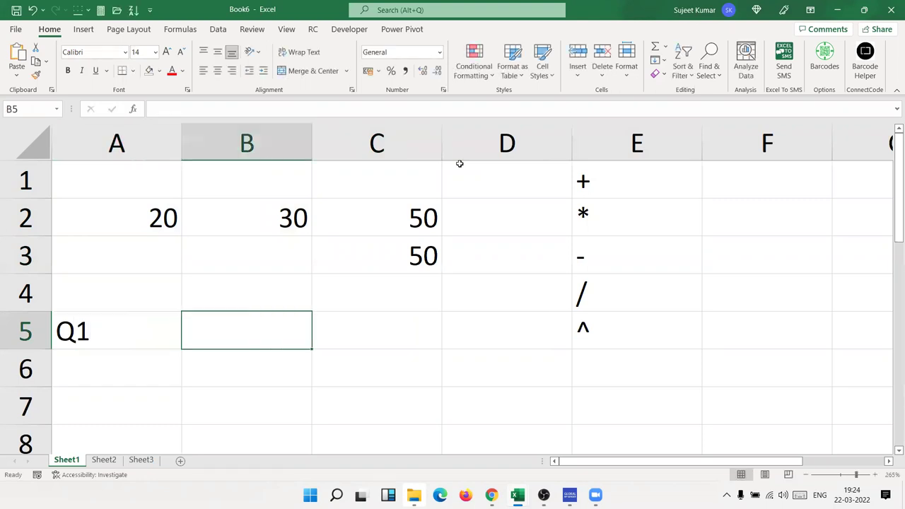
text(Q2)
key(Return)
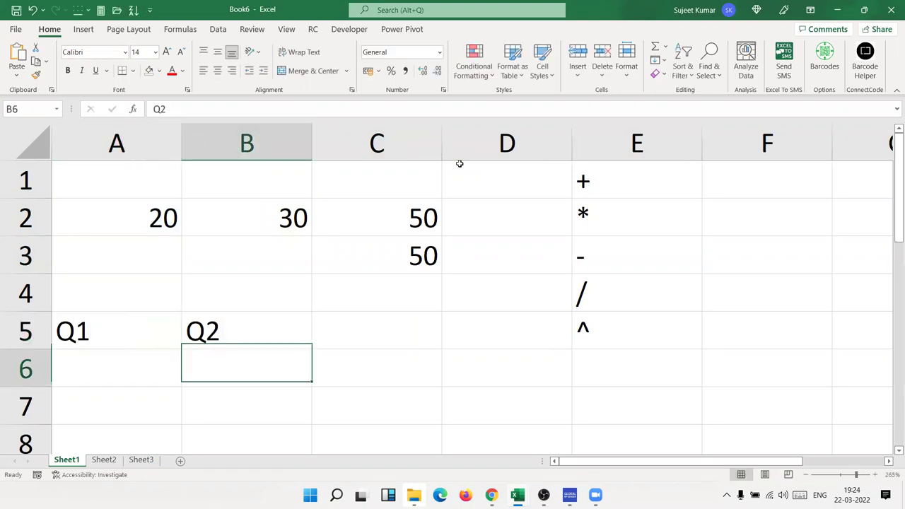
Put 50 and 60 under Q1 and Q2, and add the GR heading in C5.
text(50)
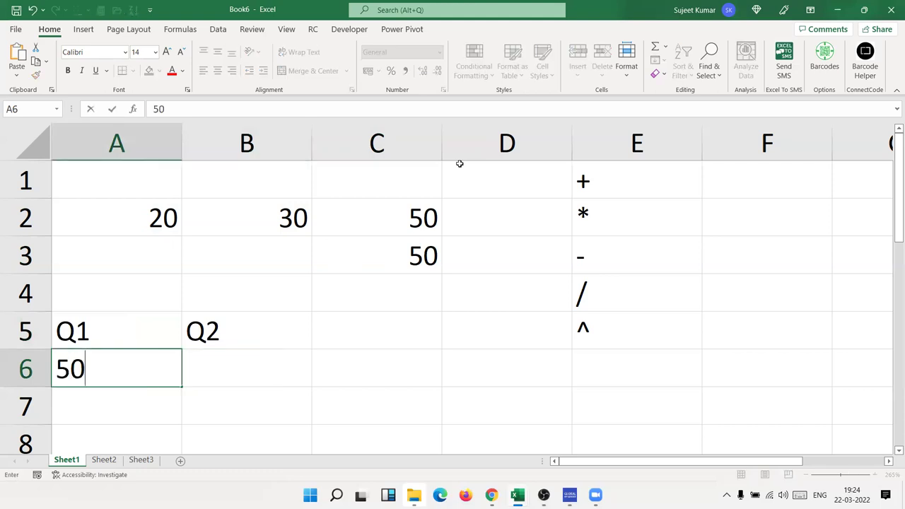
key(Tab)
text(60)
key(Tab)
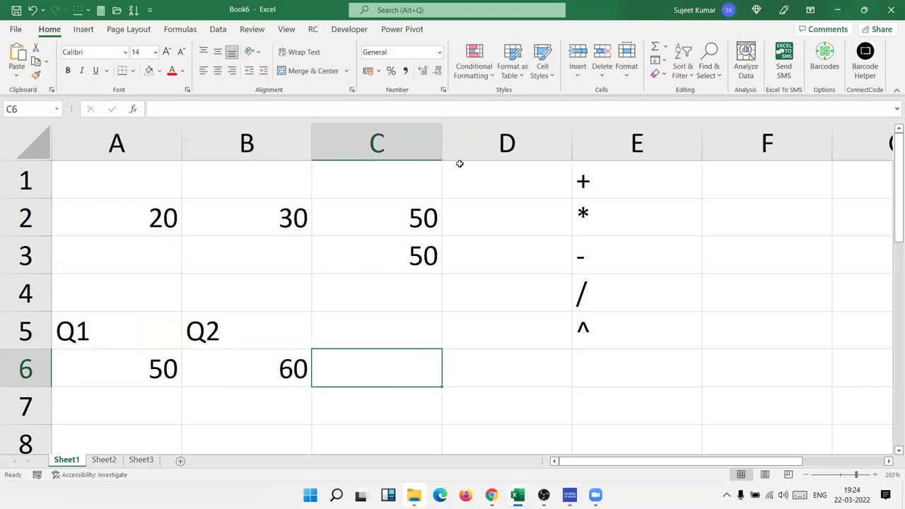
key(Up)
text(GR)
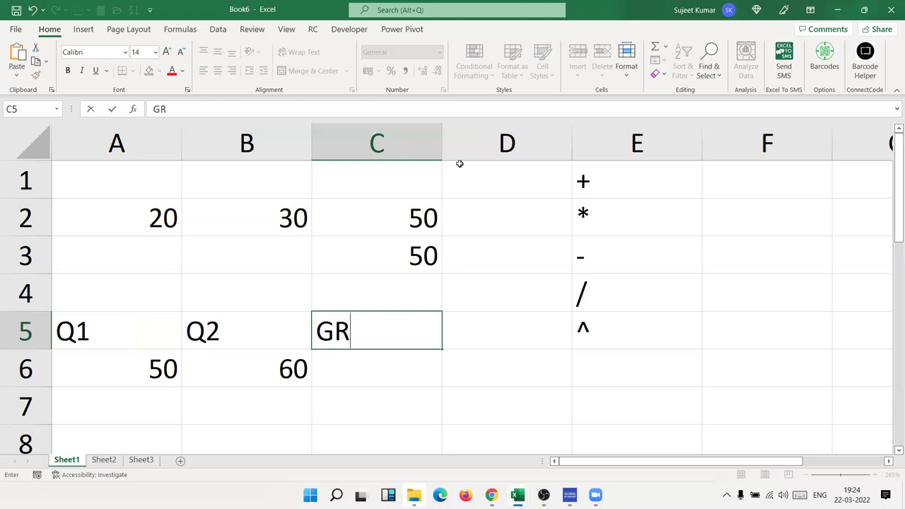
key(Return)
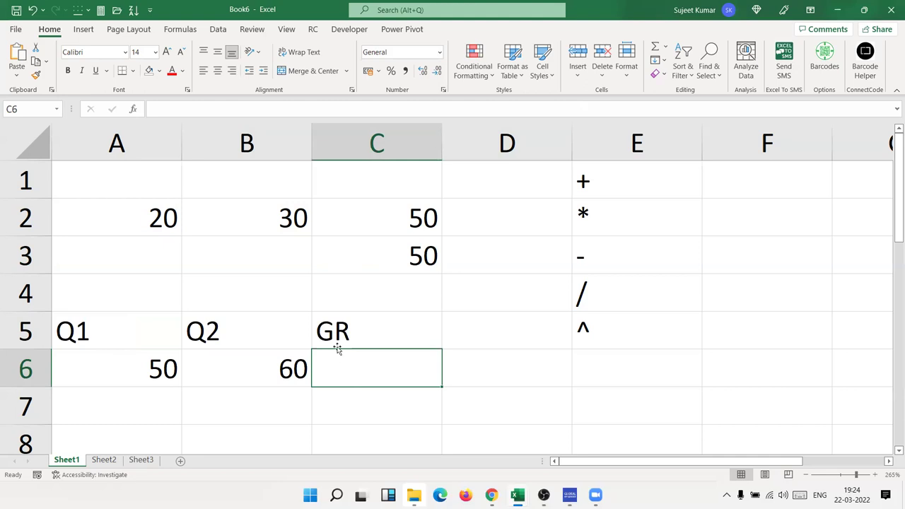
text(=)
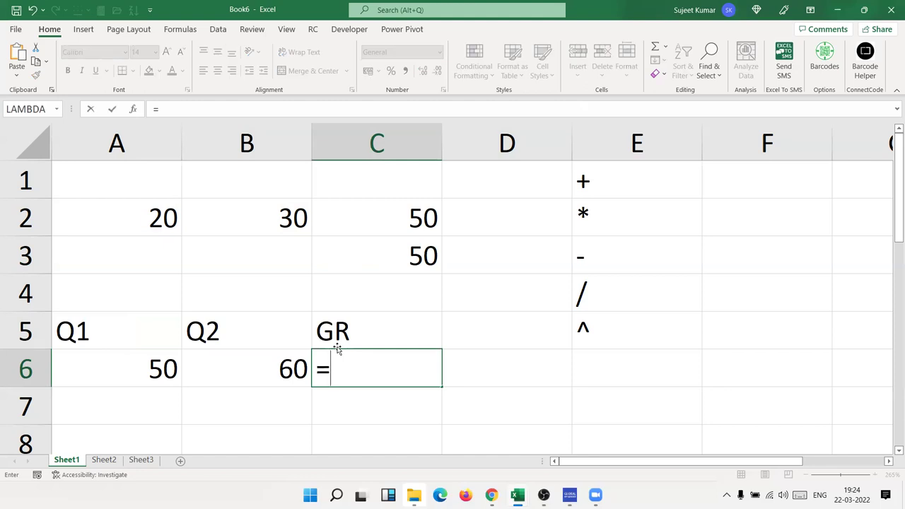
key(Escape)
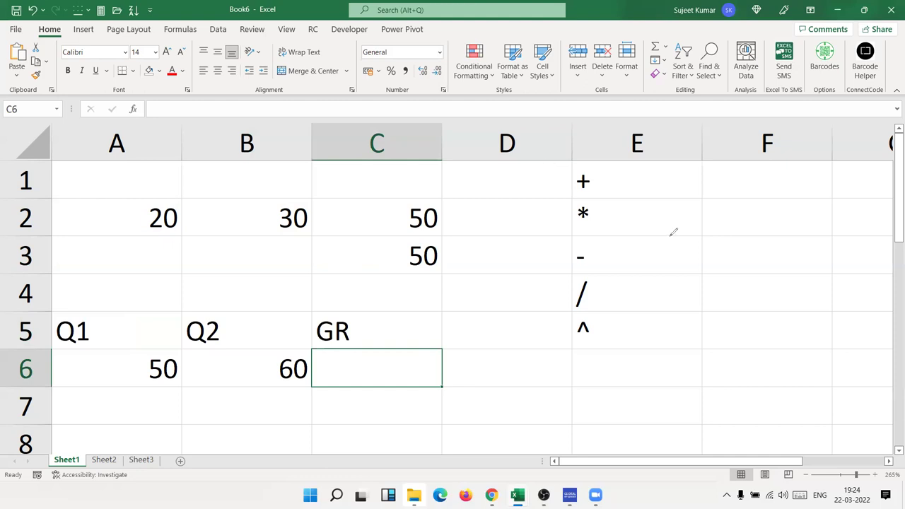
Handwrite (Q2 − Q1) / Q1 in blue ink beside the table.
drag(488, 251, 536, 296)
mouse_move(539, 249)
mouse_down()
mouse_move(540, 278)
mouse_move(596, 306)
mouse_up()
drag(601, 268, 731, 263)
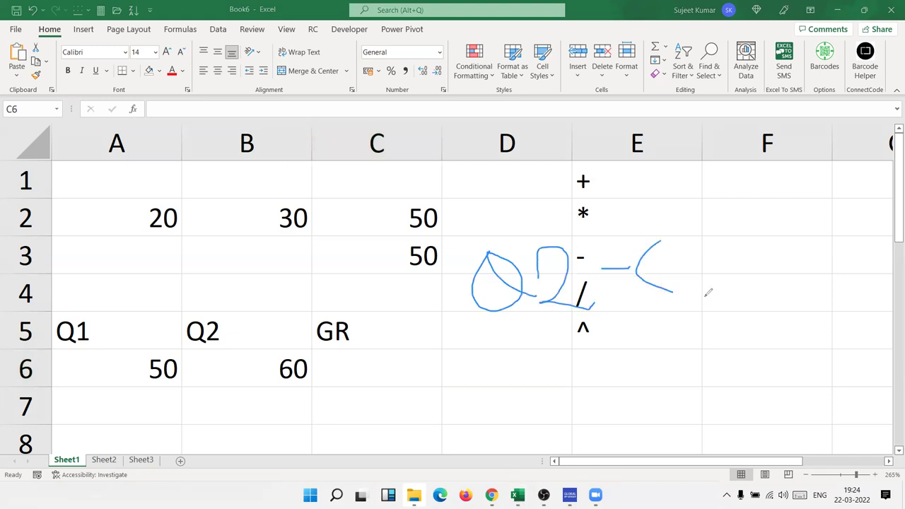
drag(742, 220, 753, 273)
drag(522, 345, 799, 322)
mouse_move(675, 363)
mouse_down()
mouse_move(645, 375)
mouse_move(695, 367)
mouse_move(758, 401)
mouse_up()
drag(751, 360, 759, 400)
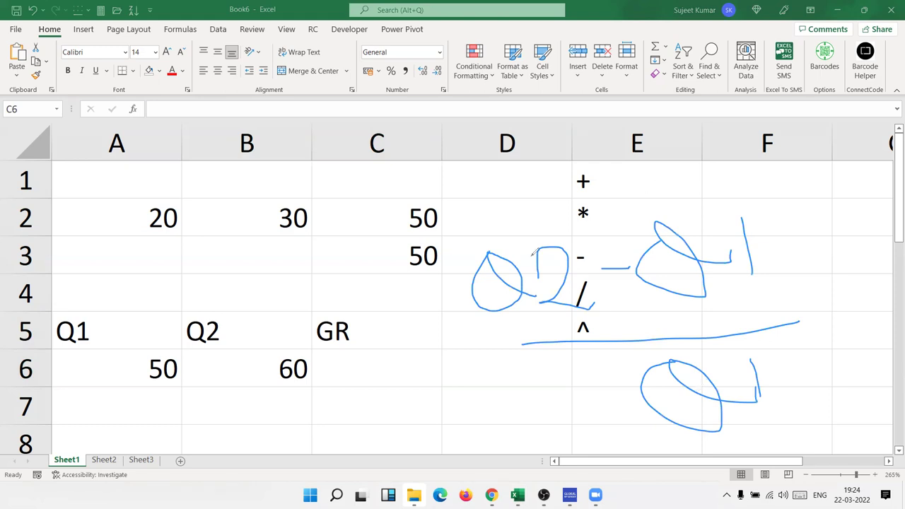
Circle the inked formula and start a formula =( in C6.
drag(487, 238, 632, 189)
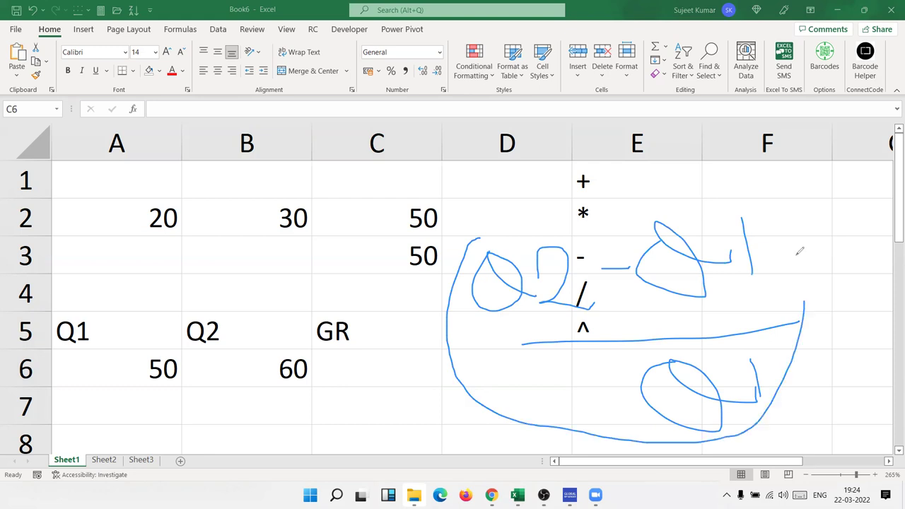
drag(535, 211, 472, 244)
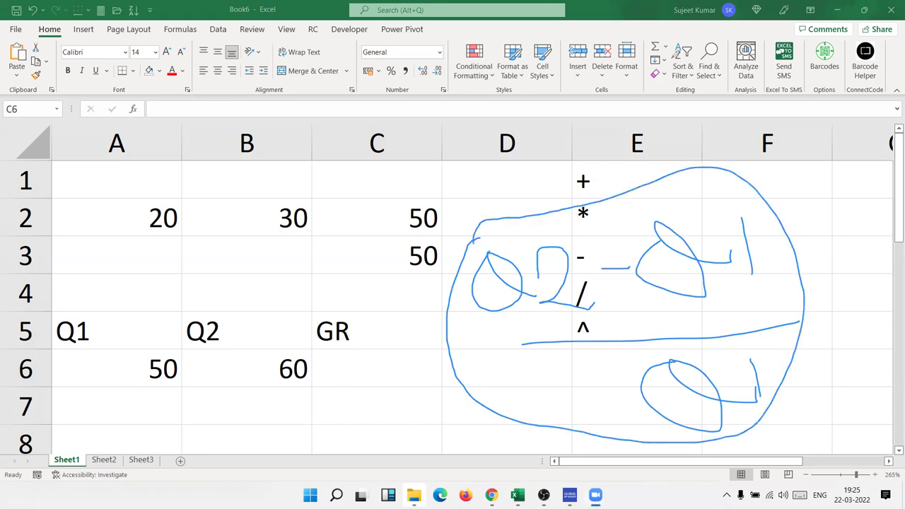
click(388, 369)
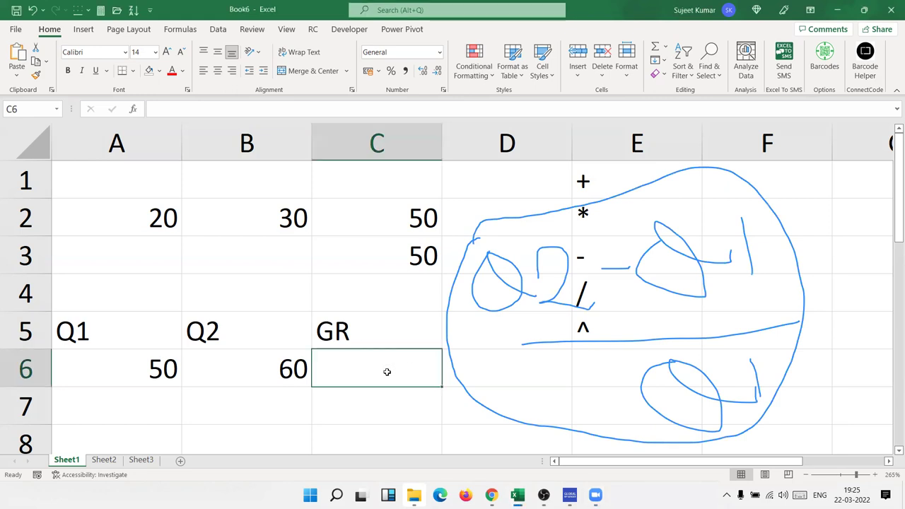
text(=)
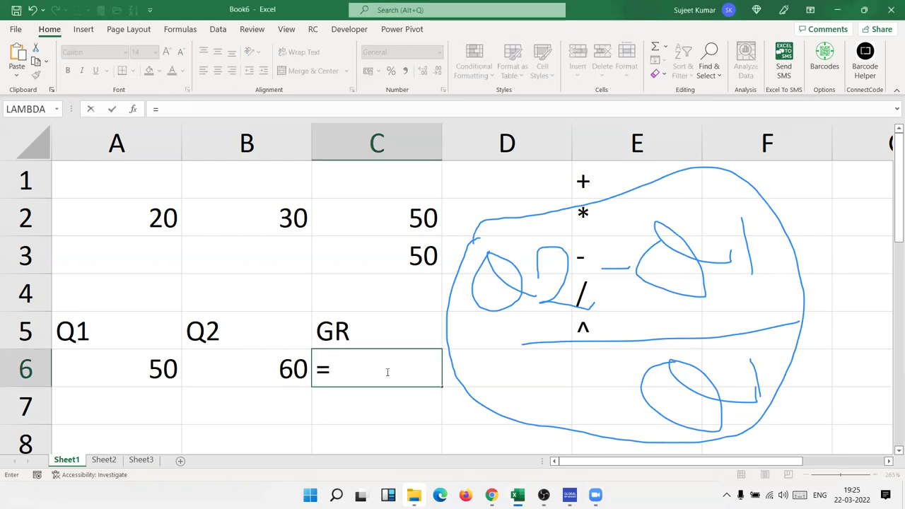
text(()
Complete =(B6-A6)/A6 in C6 by pointing at B6 and A6.
key(Left)
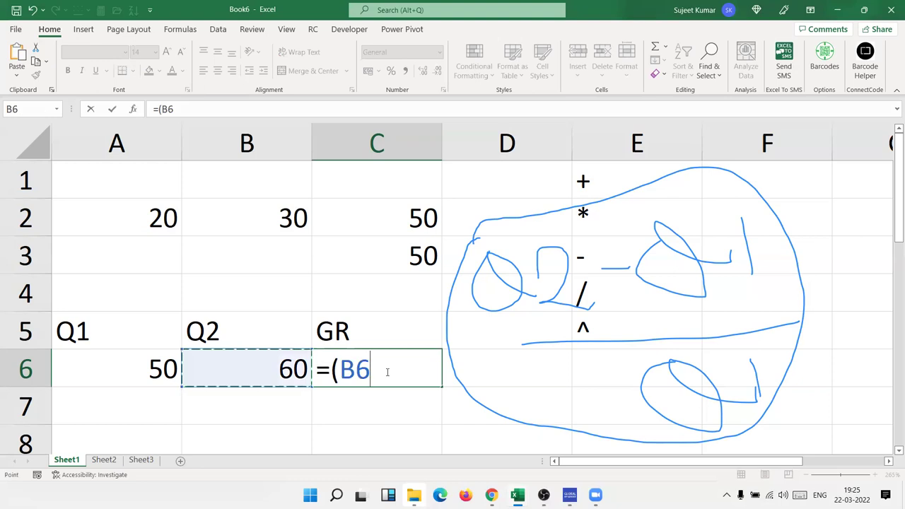
text(-)
key(Left)
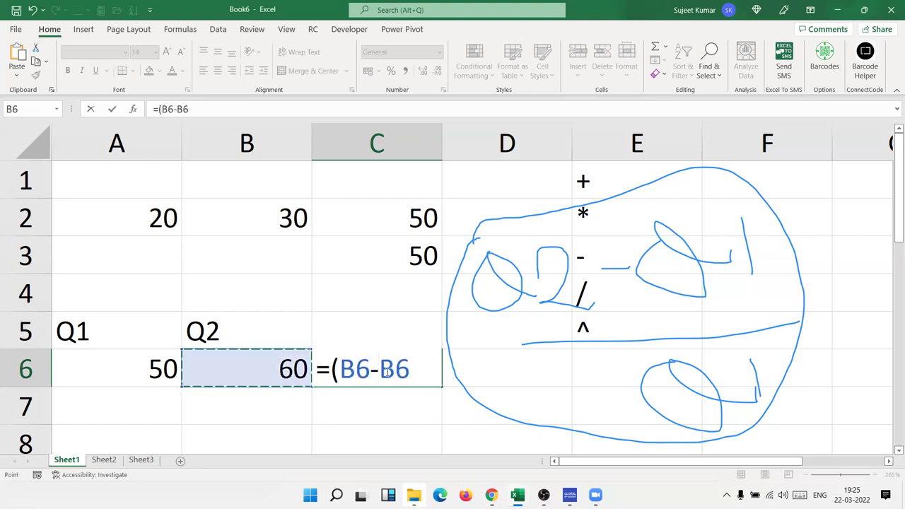
key(Left)
text()/)
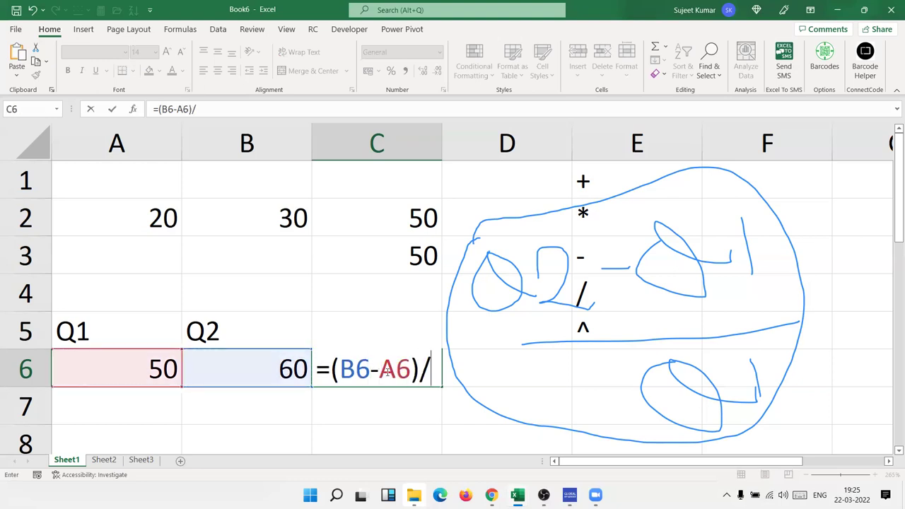
key(Left)
key(Left)
key(Return)
Format C6 in Percent Style to show 20%, then review its formula unchanged.
click(387, 372)
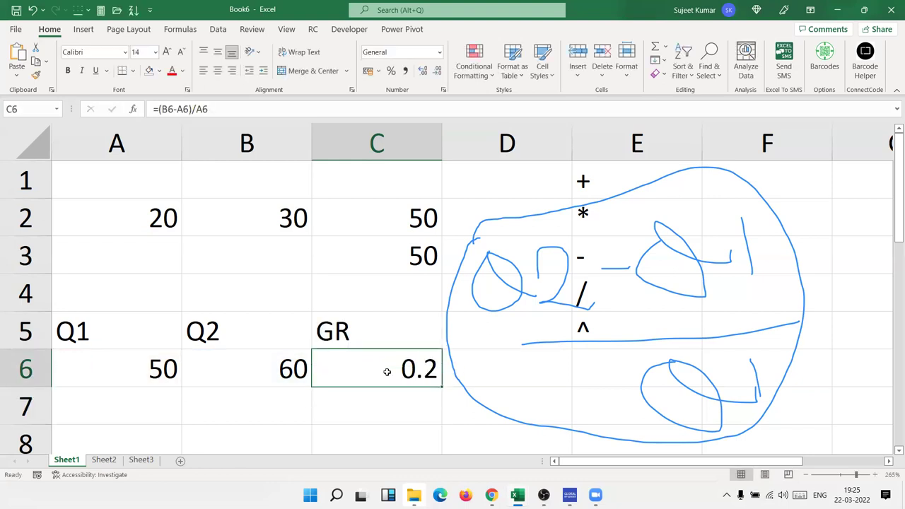
click(390, 73)
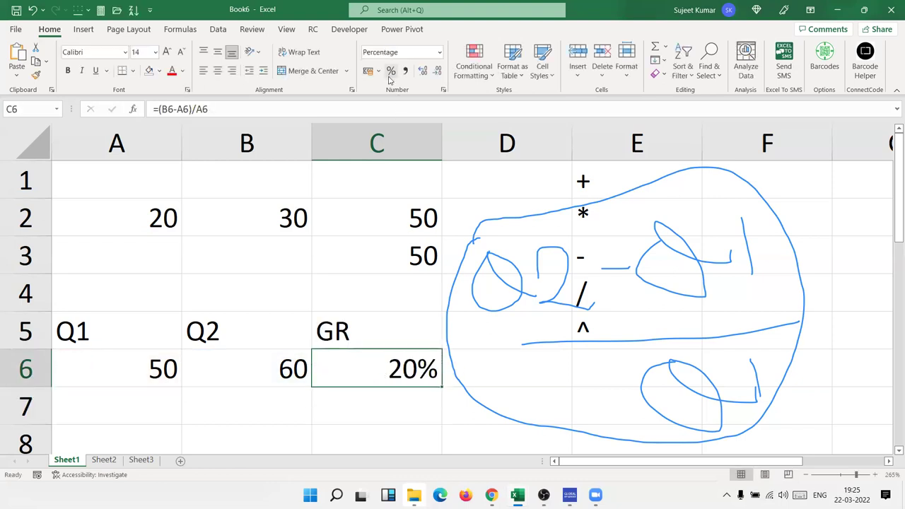
double_click(341, 375)
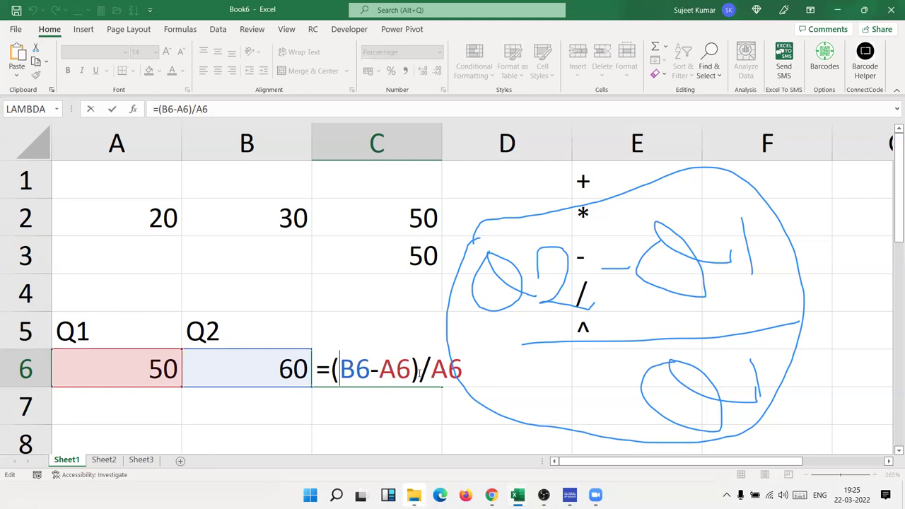
key(F2)
click(380, 407)
key(Escape)
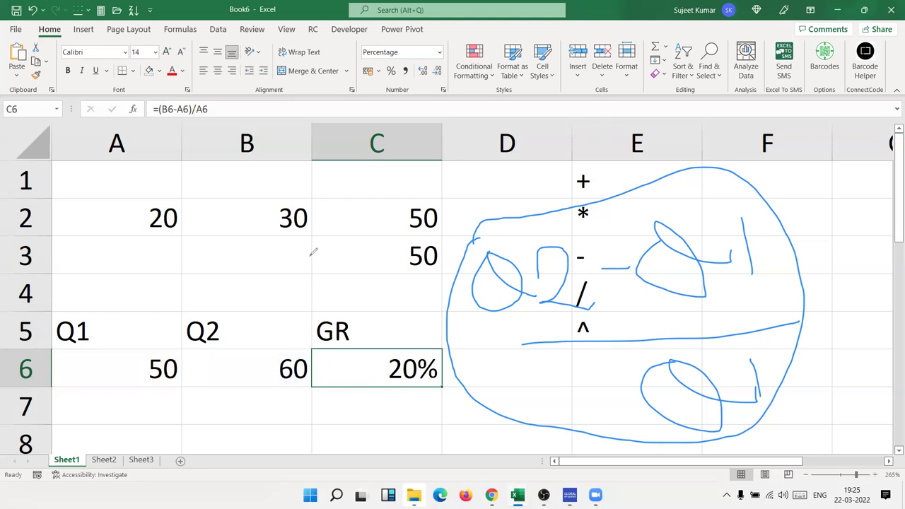
Erase all the ink annotations from the sheet.
key(Escape)
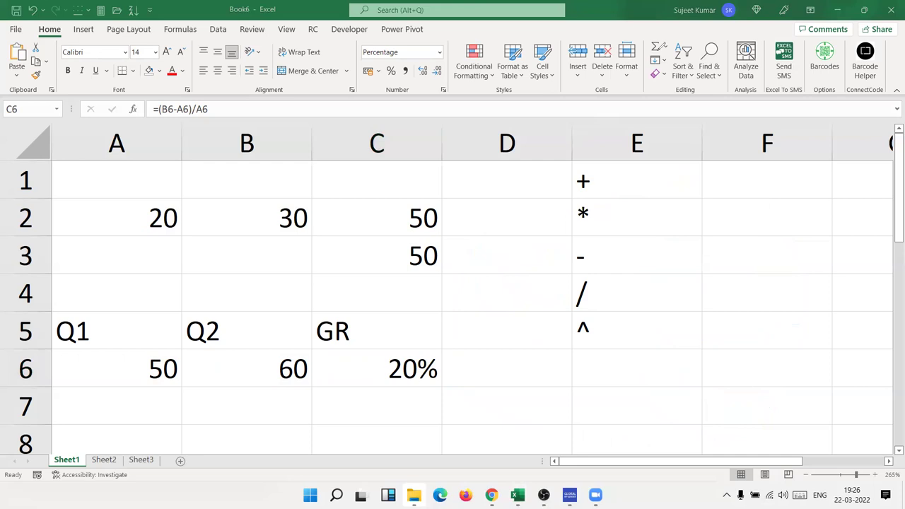
scroll(247, 325, down, 2)
scroll(148, 247, down, 4)
scroll(137, 263, up, 3)
scroll(135, 241, up, 3)
scroll(134, 212, down, 3)
Label A11:A13 as P, R and T.
click(132, 188)
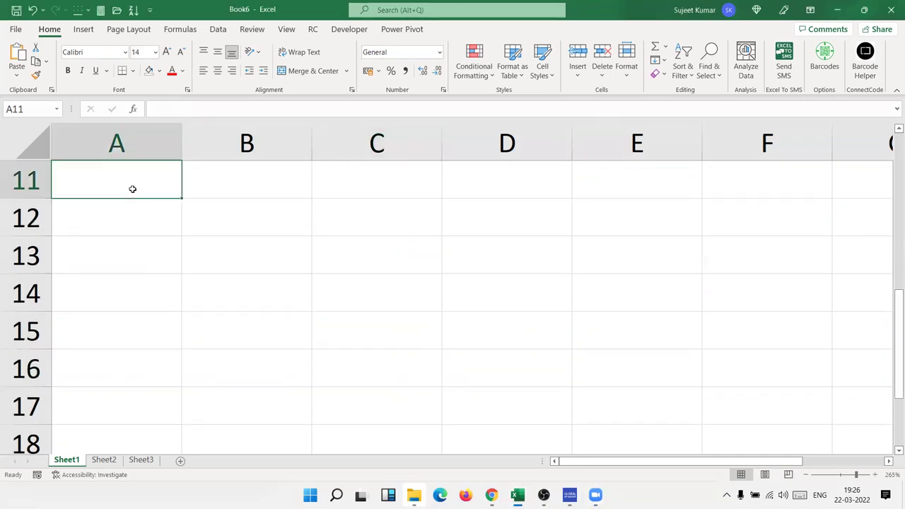
text(p)
key(Return)
click(132, 189)
text(P)
key(Return)
text(R)
key(Return)
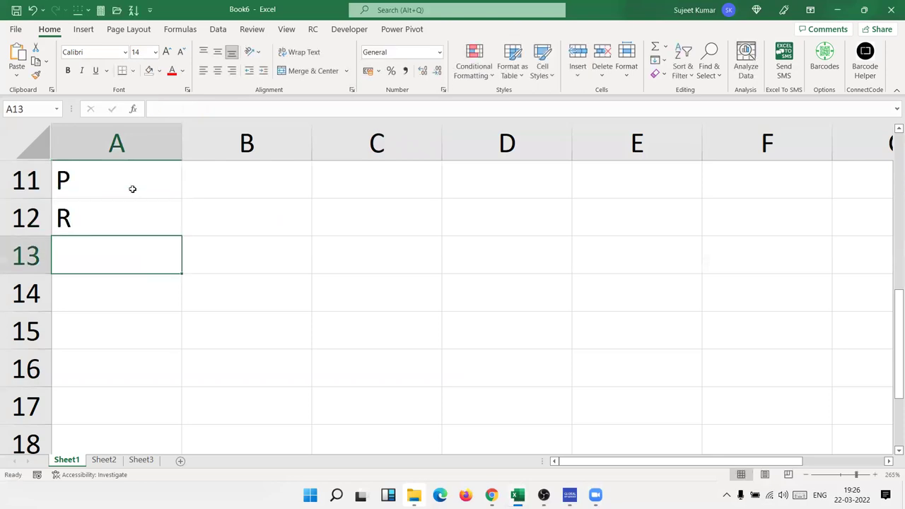
text(T)
key(Up)
key(Up)
key(Right)
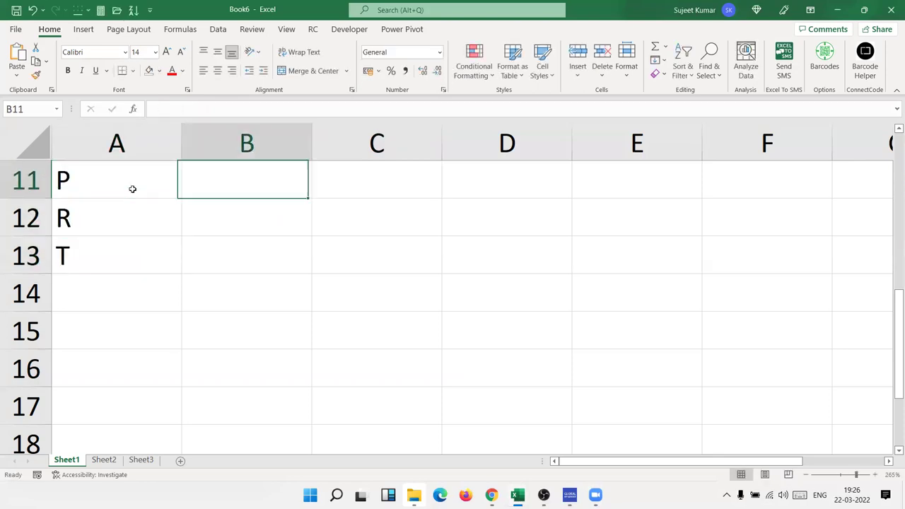
Enter 50000, 5% and 3 in B11:B13 beside P, R and T.
text(50000)
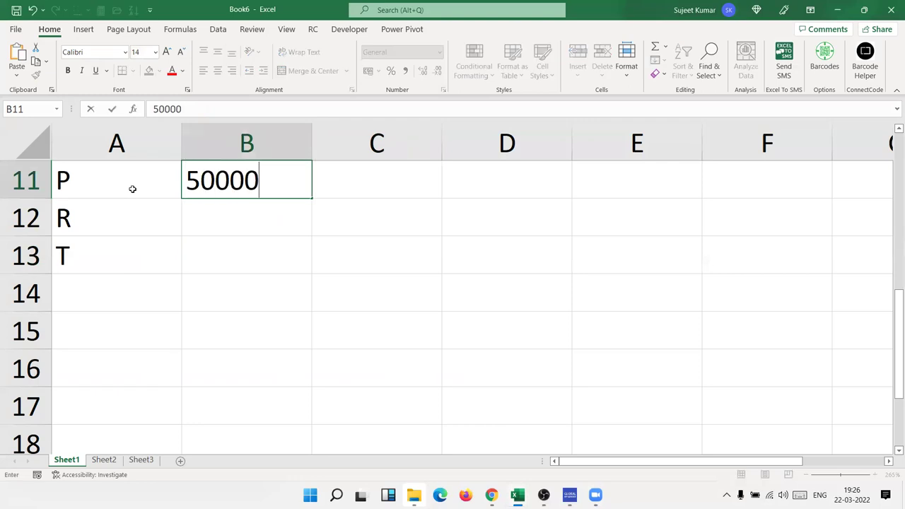
key(Return)
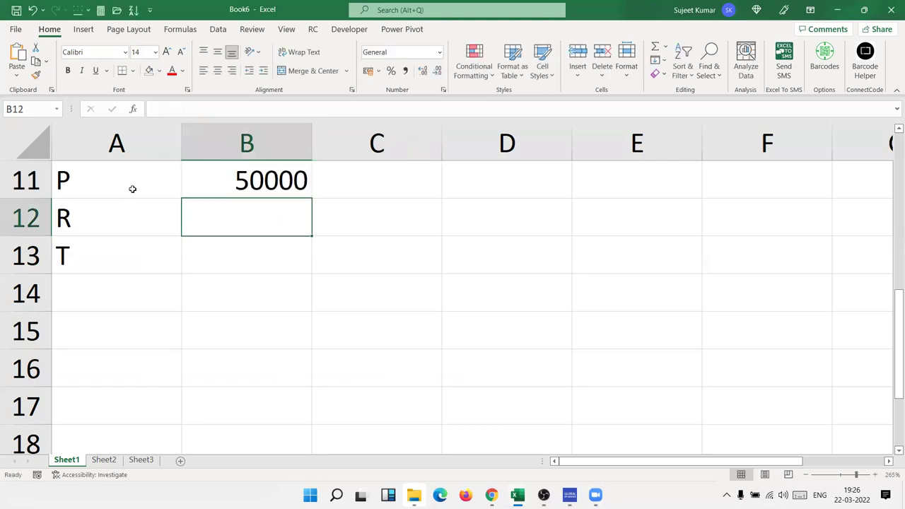
text(5%)
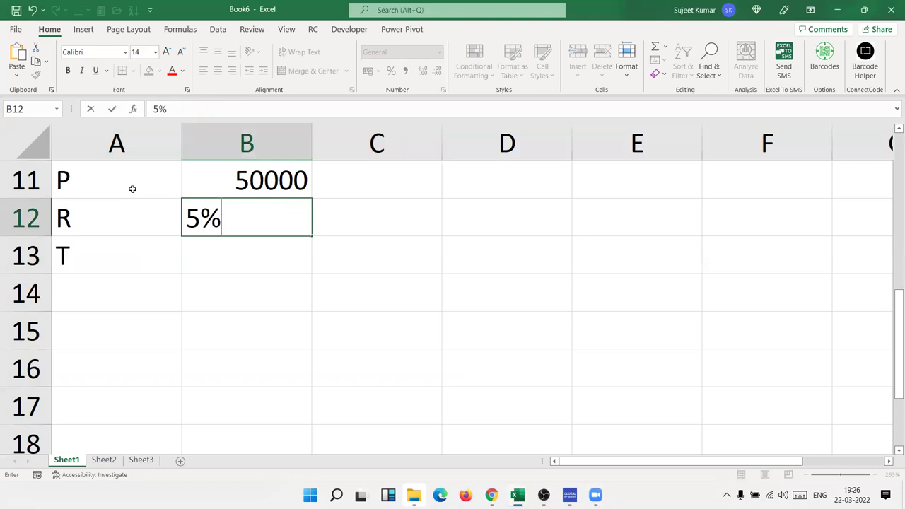
key(Return)
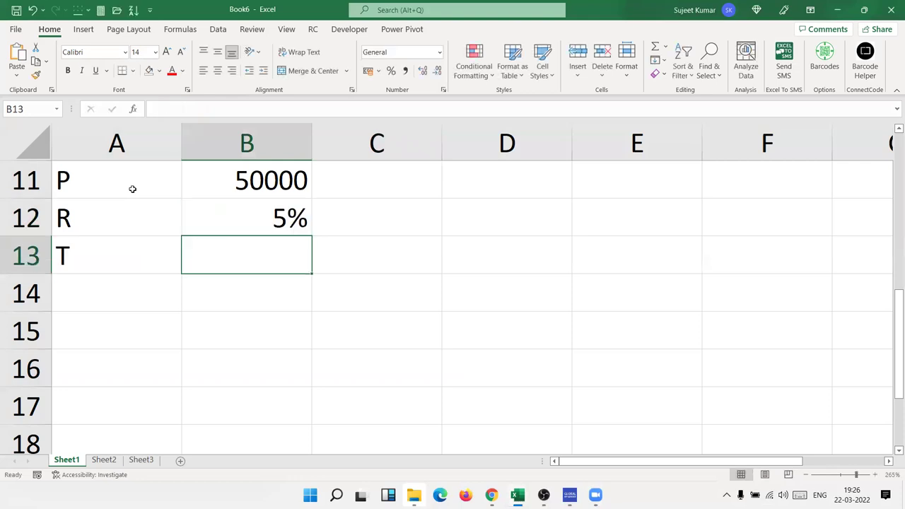
text(3)
key(Return)
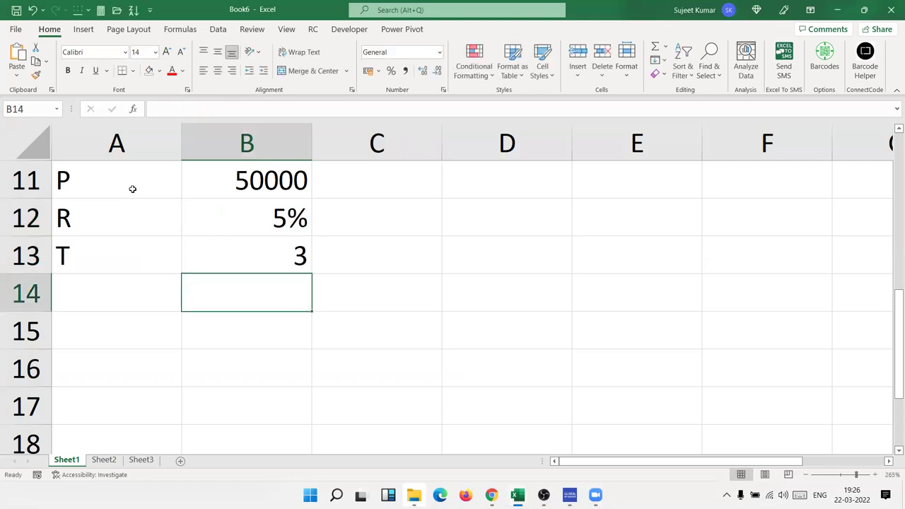
Add an AMT label in B15 and move to C15.
key(Return)
text(AMT)
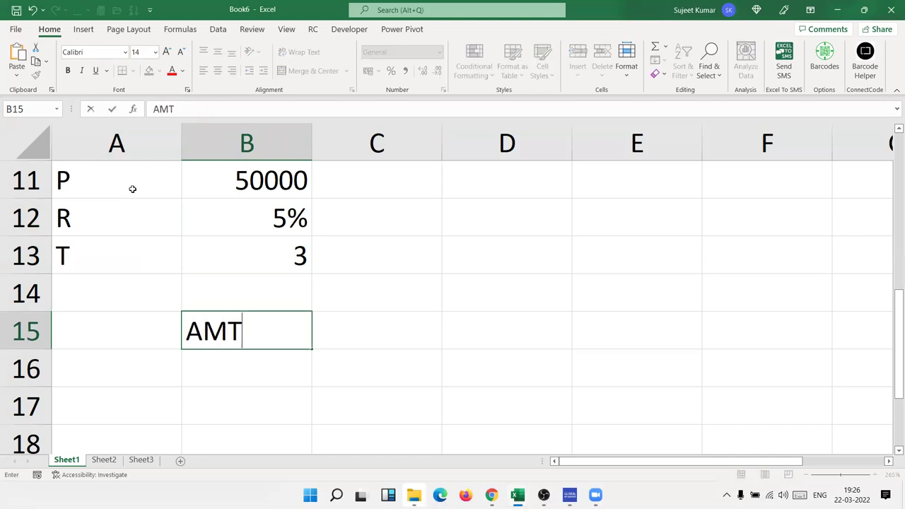
key(Return)
key(Up)
key(Right)
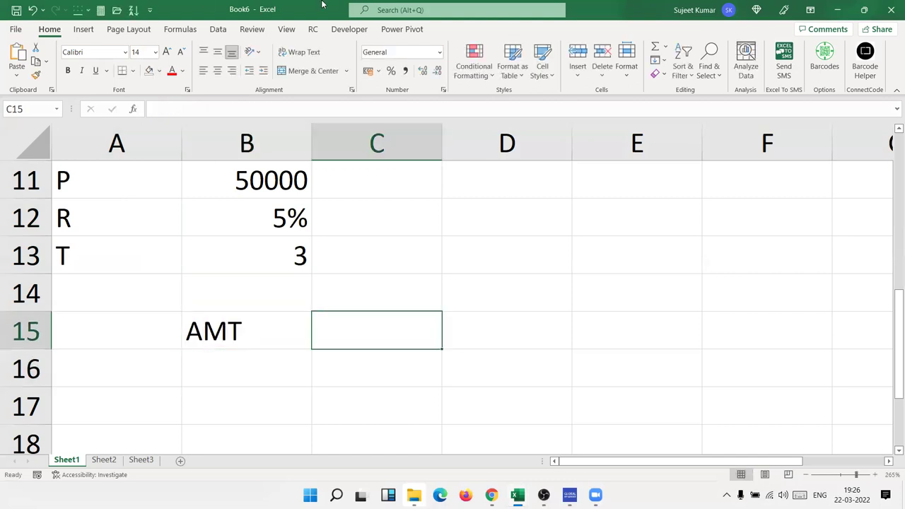
With the Draw pen, handwrite 'P × (1 + r/n' in ink over columns C–E.
click(455, 181)
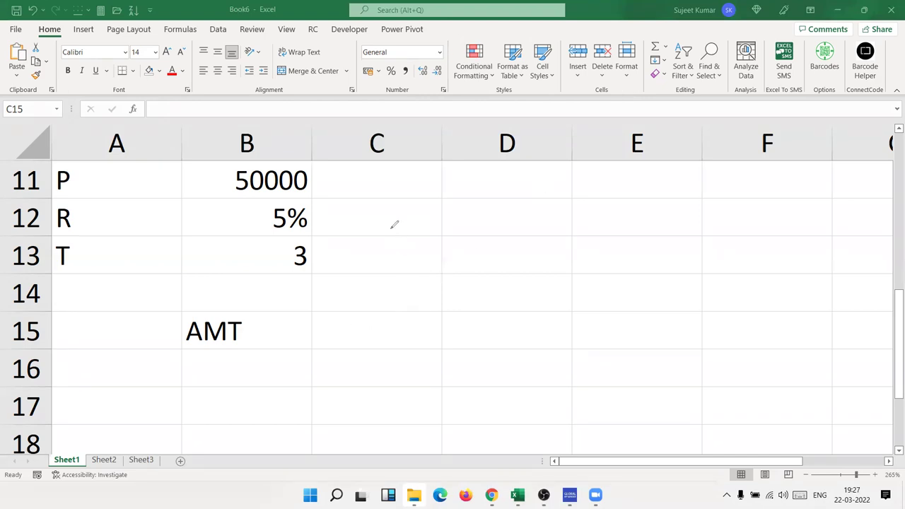
mouse_move(378, 276)
mouse_down()
mouse_move(406, 225)
mouse_move(469, 267)
mouse_up()
drag(465, 210, 458, 280)
mouse_move(501, 203)
mouse_down()
mouse_move(554, 322)
mouse_move(549, 299)
mouse_up()
drag(506, 221, 514, 271)
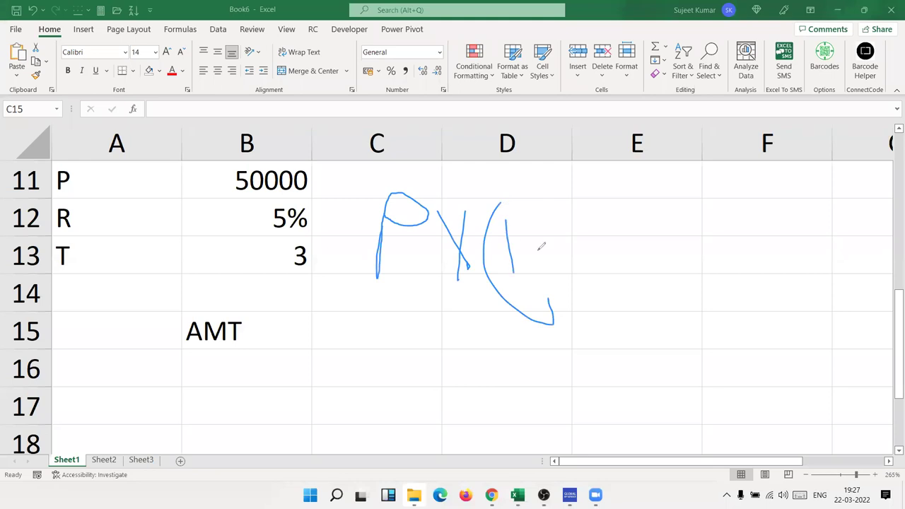
mouse_move(540, 242)
mouse_down()
mouse_move(592, 232)
mouse_move(580, 259)
mouse_up()
drag(600, 221, 630, 231)
drag(623, 196, 627, 234)
mouse_move(618, 282)
mouse_down()
mouse_move(644, 232)
mouse_move(642, 290)
mouse_move(648, 251)
mouse_up()
Close the bracket and ink the nt exponent to complete P×(1+r/n)^(nt), then select C15.
drag(645, 193, 691, 285)
mouse_move(688, 173)
mouse_down()
mouse_move(692, 198)
mouse_move(706, 140)
mouse_move(764, 171)
mouse_up()
drag(766, 138, 748, 181)
mouse_move(793, 149)
mouse_down()
mouse_move(797, 129)
mouse_move(810, 158)
mouse_move(813, 107)
mouse_up()
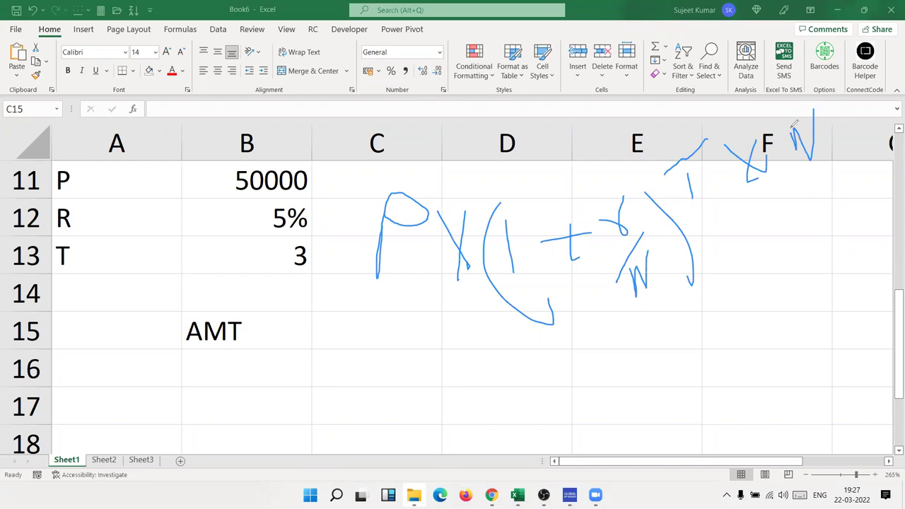
drag(647, 161, 727, 211)
drag(813, 109, 832, 171)
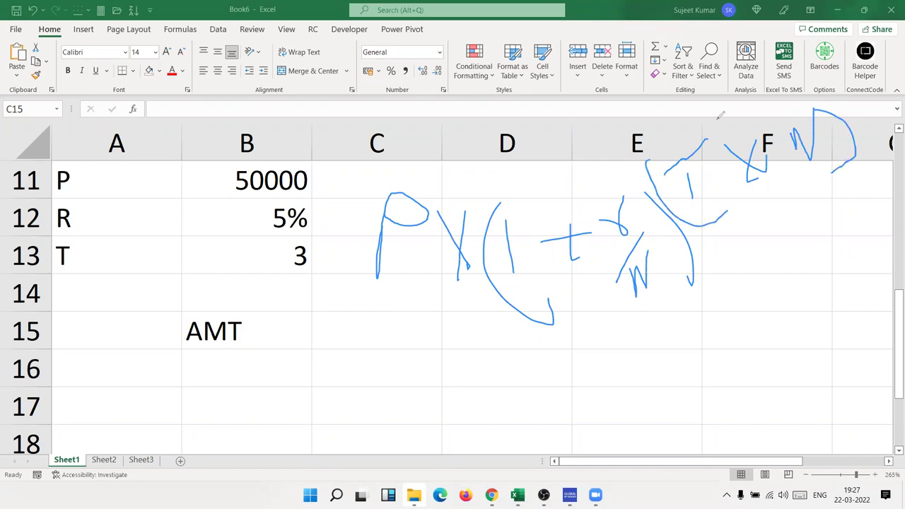
click(335, 344)
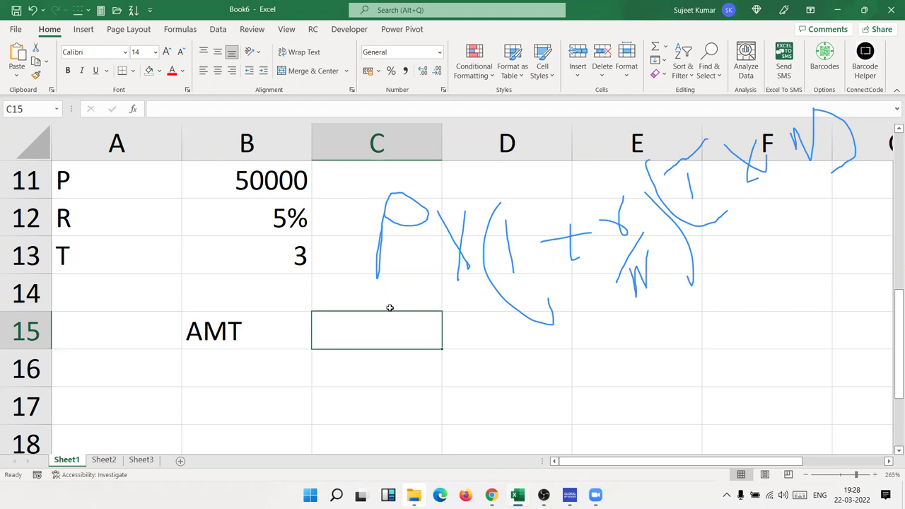
Enter =1+(B12/12) in C15 to get the 1.004167 monthly growth factor.
text(=1+)
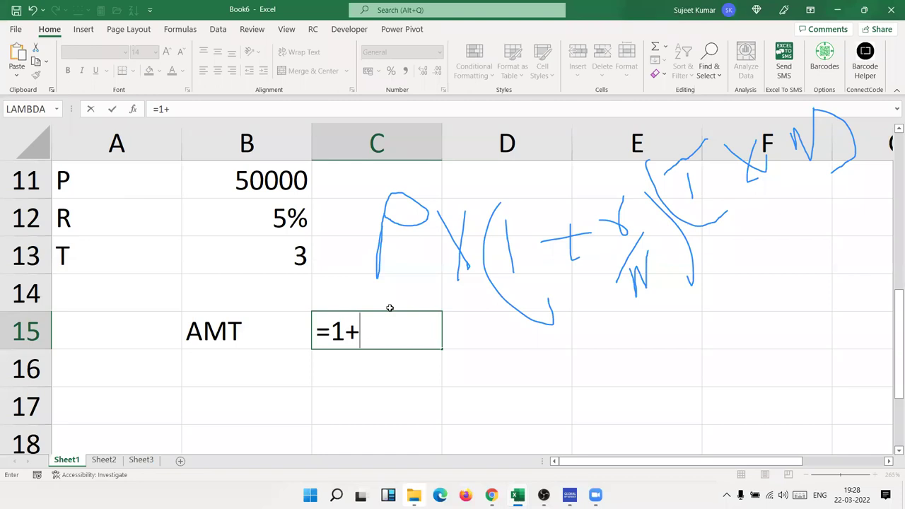
click(293, 221)
text(/)
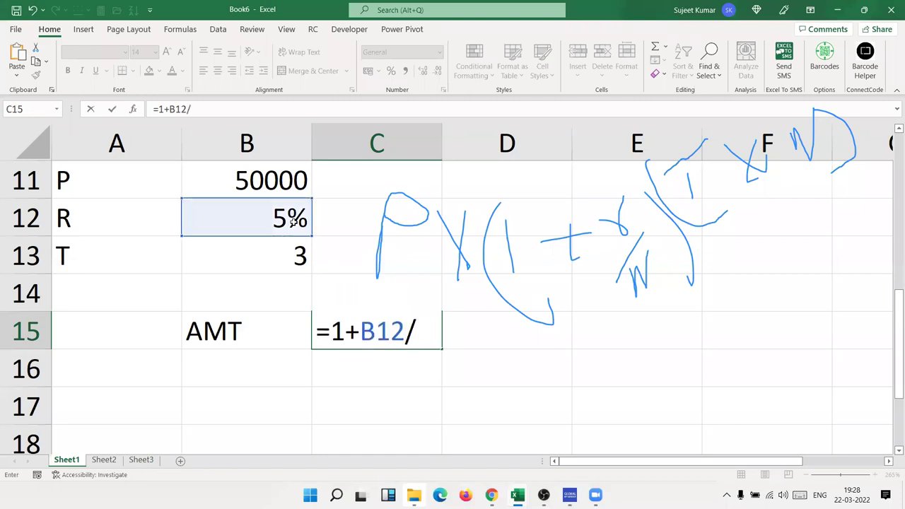
text(12)
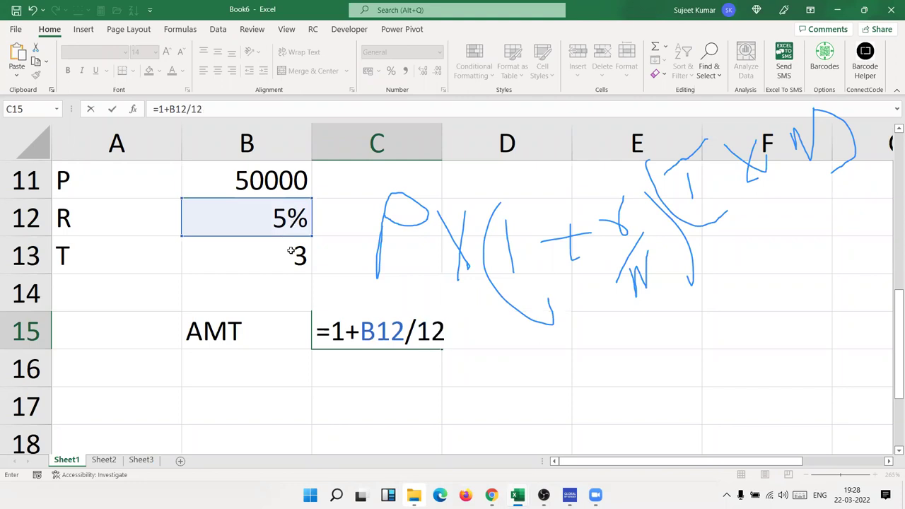
click(360, 331)
text(()
click(456, 329)
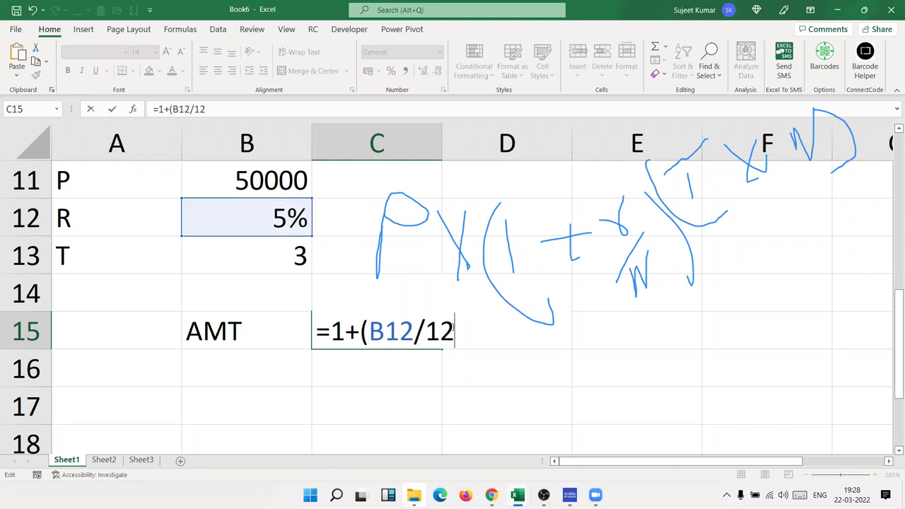
text())
key(Return)
click(453, 327)
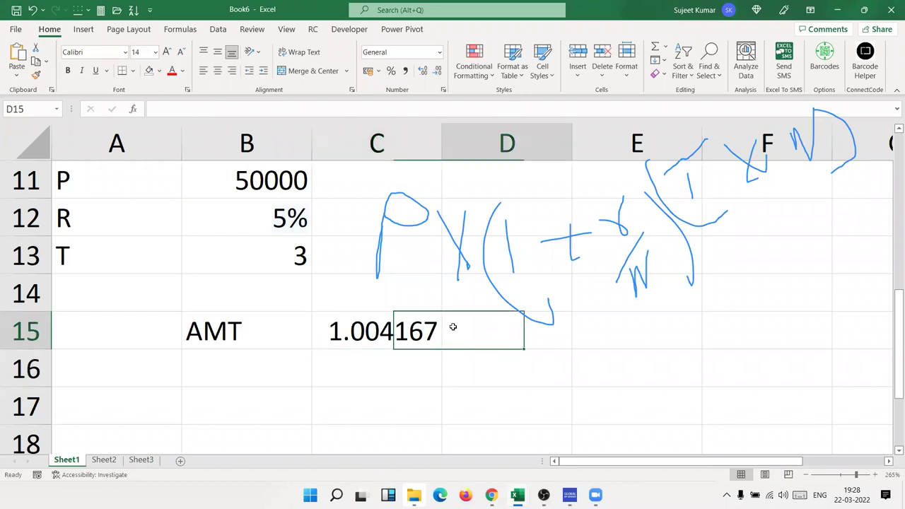
Enter =B13*12 in D15 to get 36 months.
text(=)
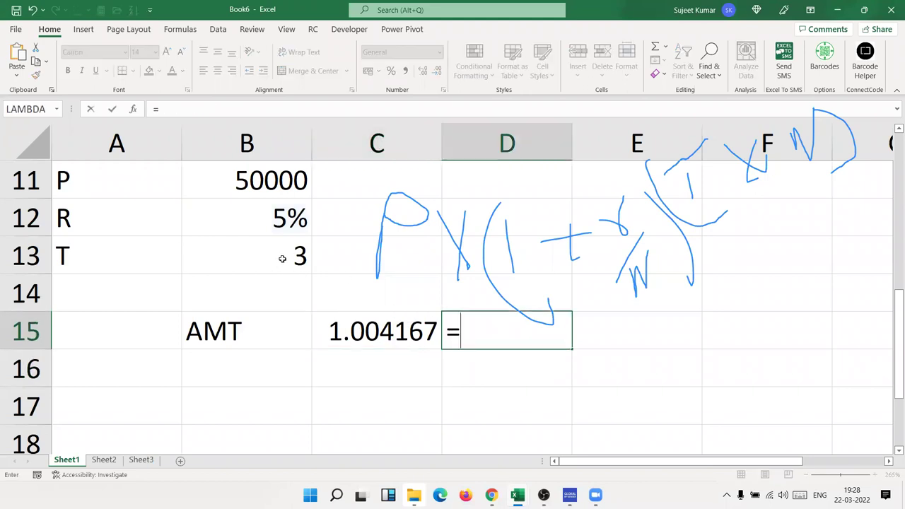
click(283, 259)
text(*142)
key(BackSpace)
key(BackSpace)
text(2)
key(Return)
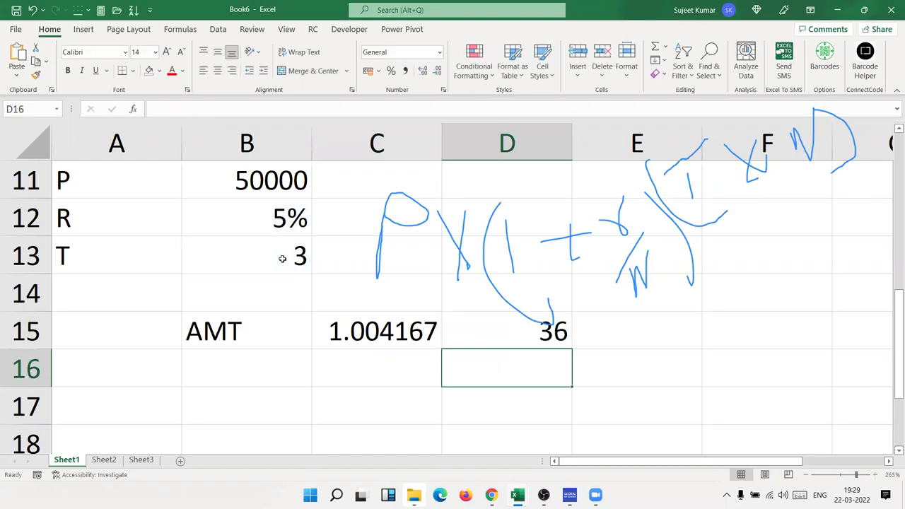
key(Up)
key(Right)
Make E15 compute =C15^D15, giving 1.161472.
text(=)
key(Left)
key(Left)
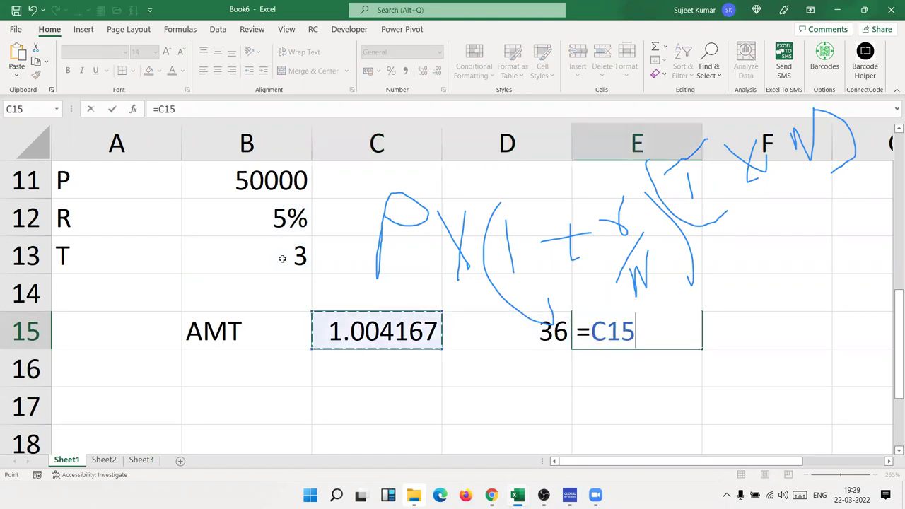
text(^1)
key(Return)
key(Up)
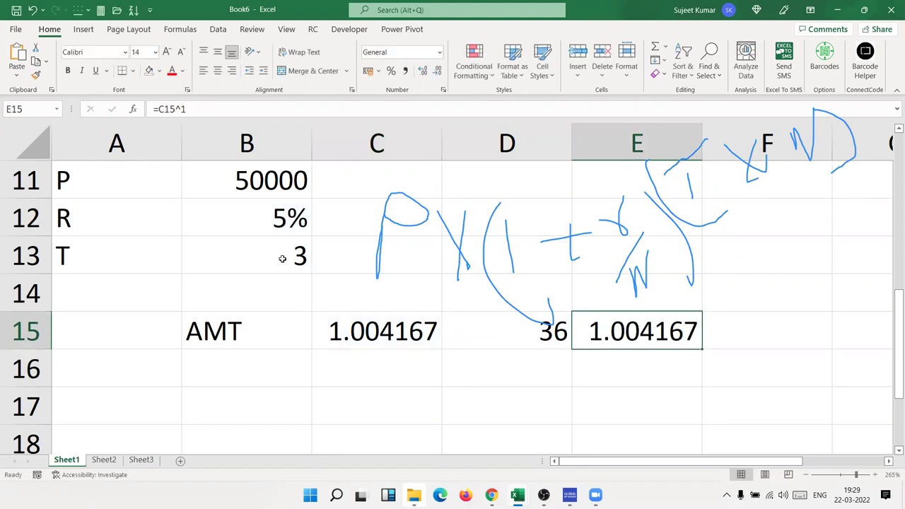
key(F2)
key(BackSpace)
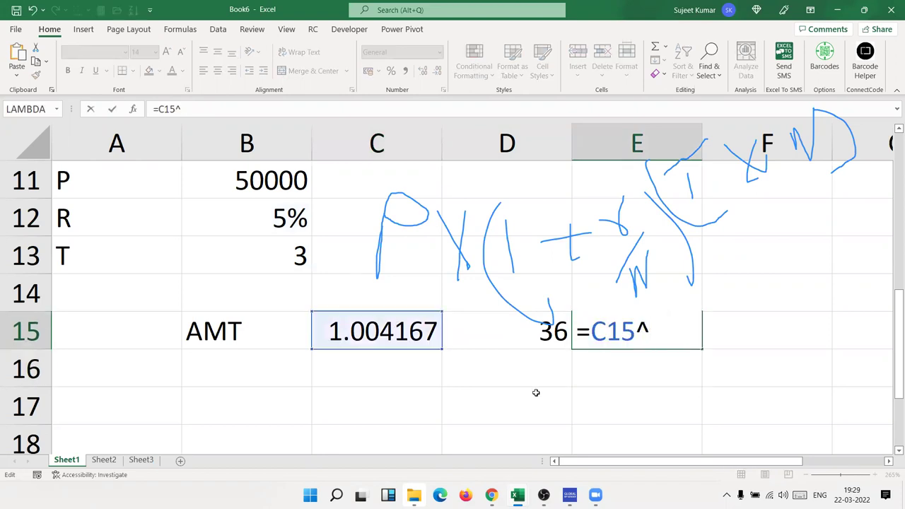
click(514, 338)
key(Return)
key(Up)
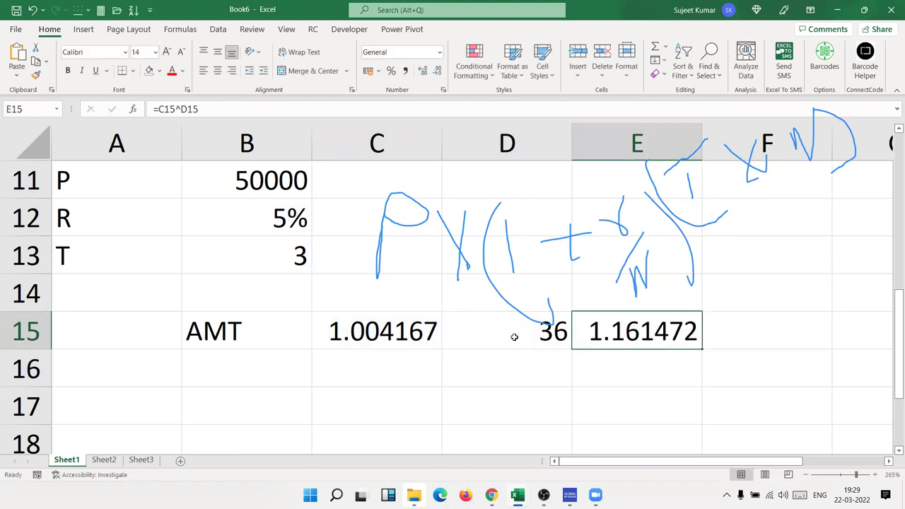
key(Right)
Enter =B11*E15 in F15 to get the compound amount 58073.61.
text(=)
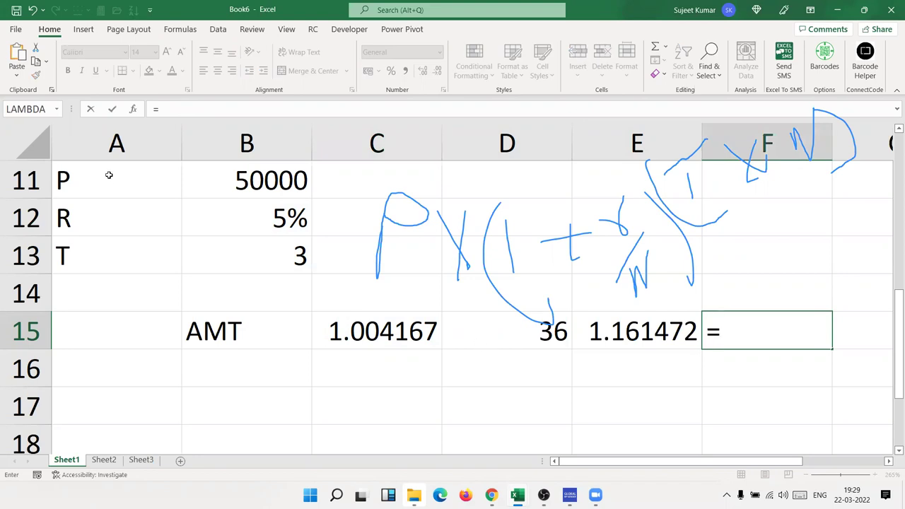
click(221, 182)
text(*)
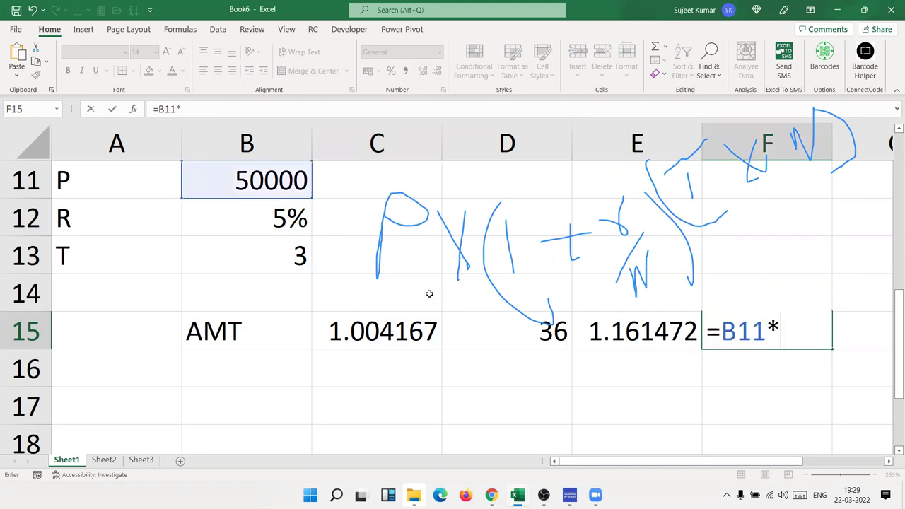
click(630, 330)
key(Return)
key(Up)
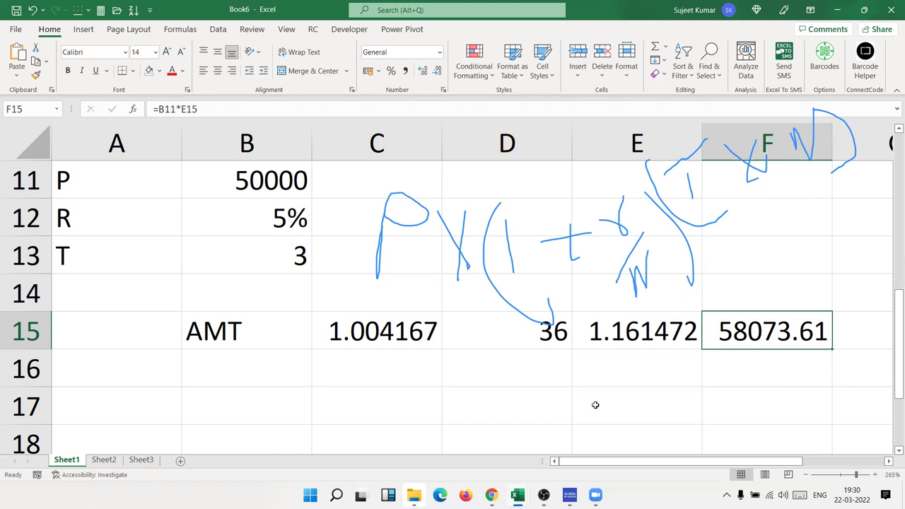
In E15's formula, replace the C15 reference with (1+(B12/12)).
double_click(626, 337)
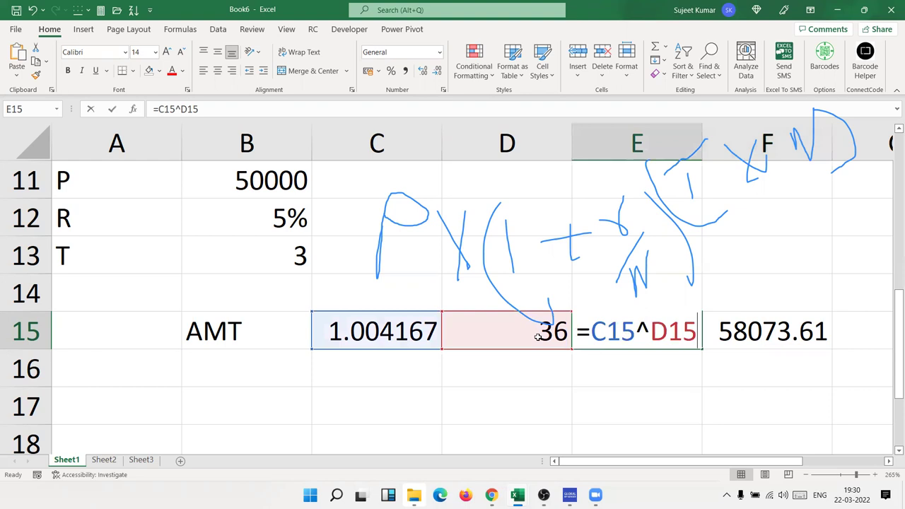
key(Escape)
double_click(386, 337)
drag(331, 334, 465, 336)
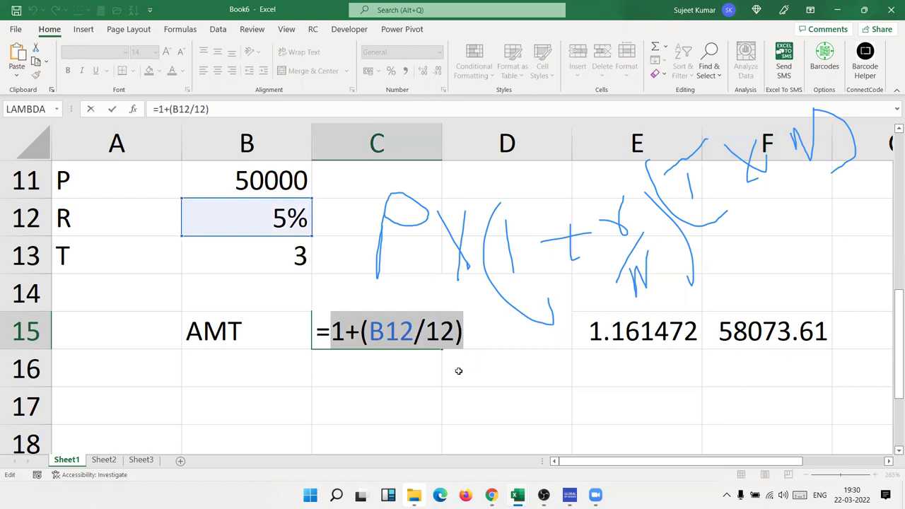
key(Escape)
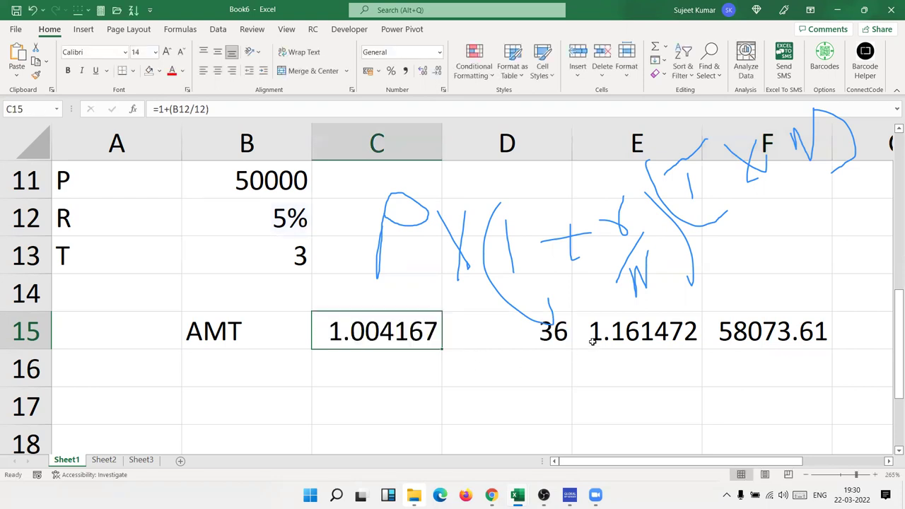
click(592, 340)
double_click(593, 338)
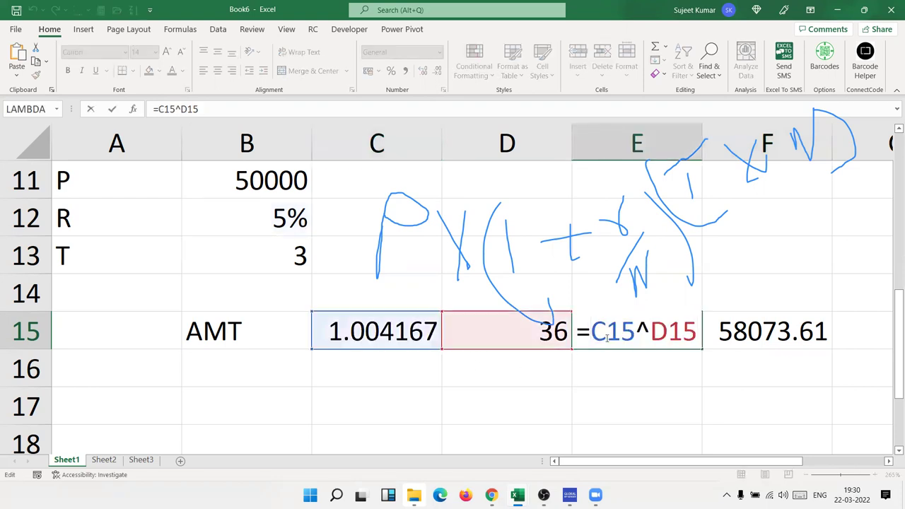
double_click(606, 338)
text(())
key(Left)
text(1+(B12/12))
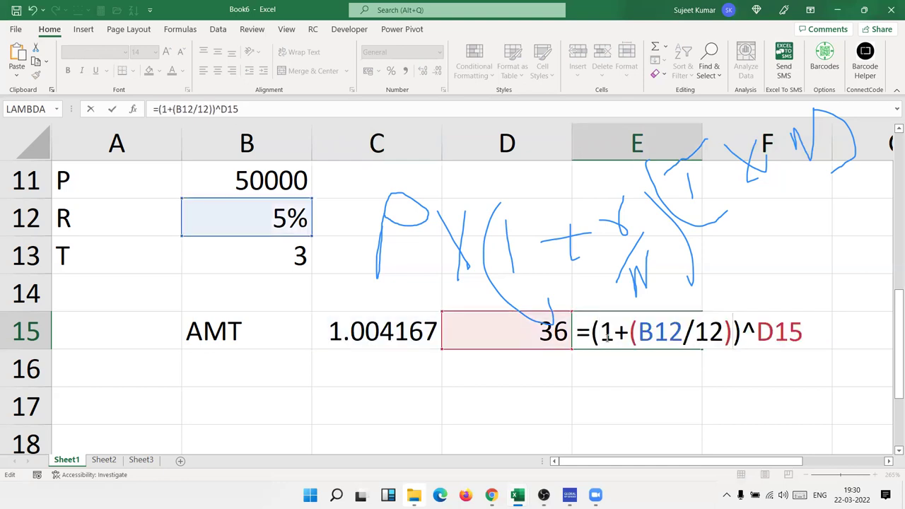
key(Return)
Replace E15's D15 reference with (B13*12), keeping the result 1.161472.
click(606, 338)
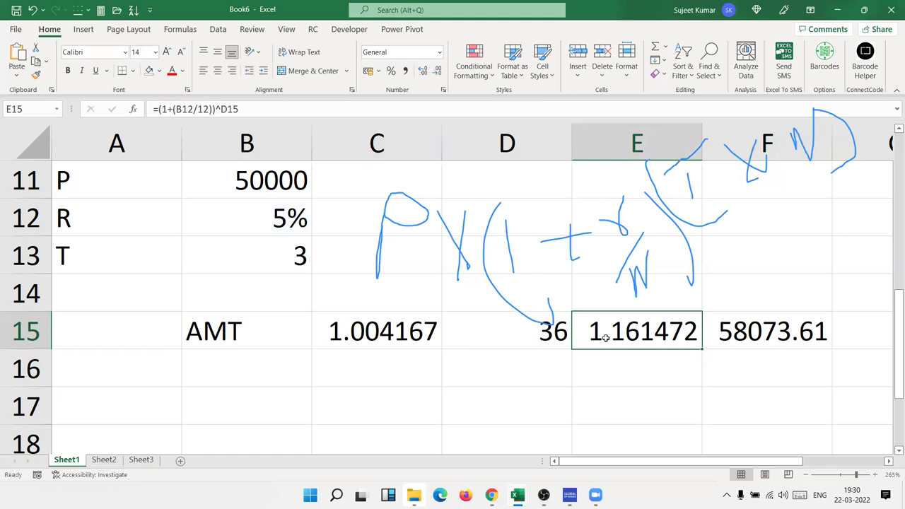
click(527, 331)
double_click(523, 331)
drag(470, 331, 617, 340)
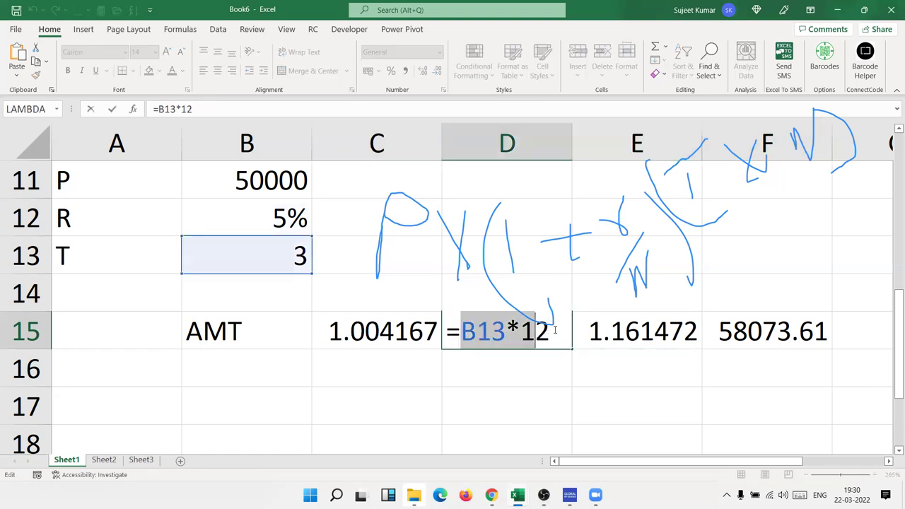
key(Tab)
double_click(617, 338)
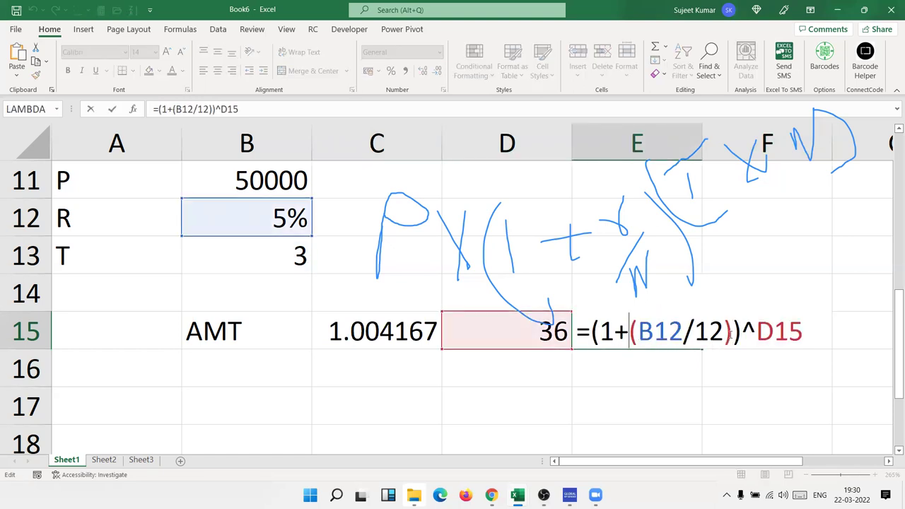
double_click(769, 332)
text(()
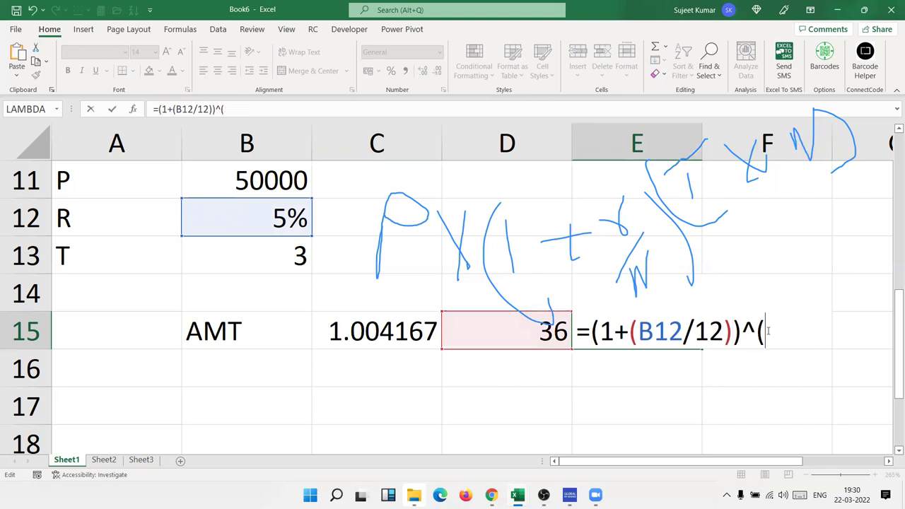
text())
text(B13*12)
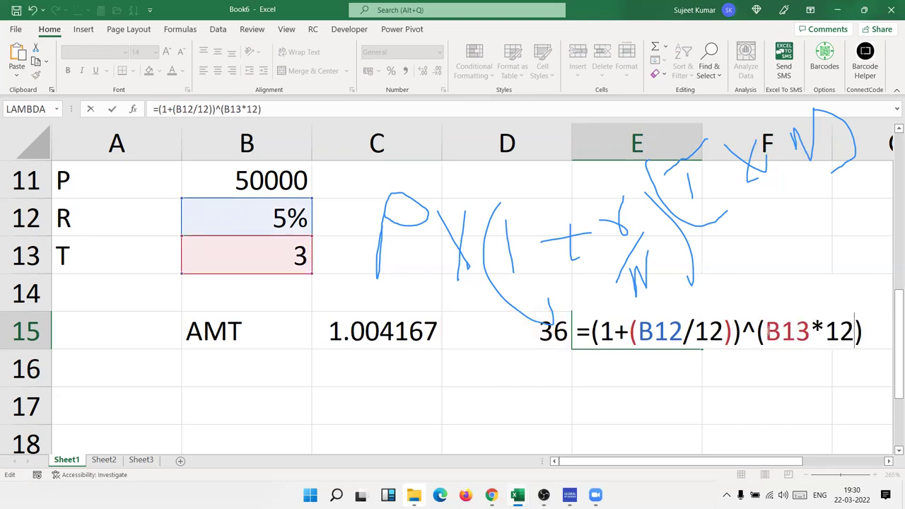
key(Return)
Clear the helper cells C15 and D15.
key(Up)
key(Left)
key(Left)
key(shift+Right)
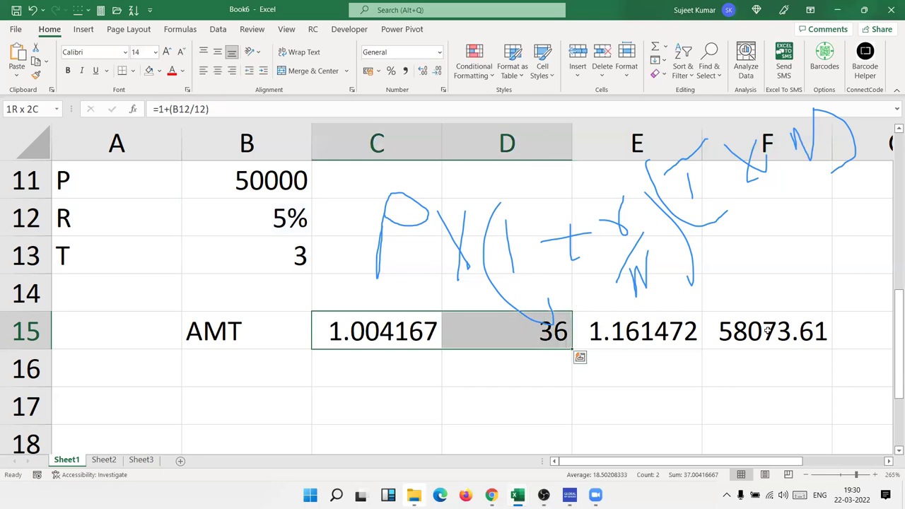
key(Delete)
key(Right)
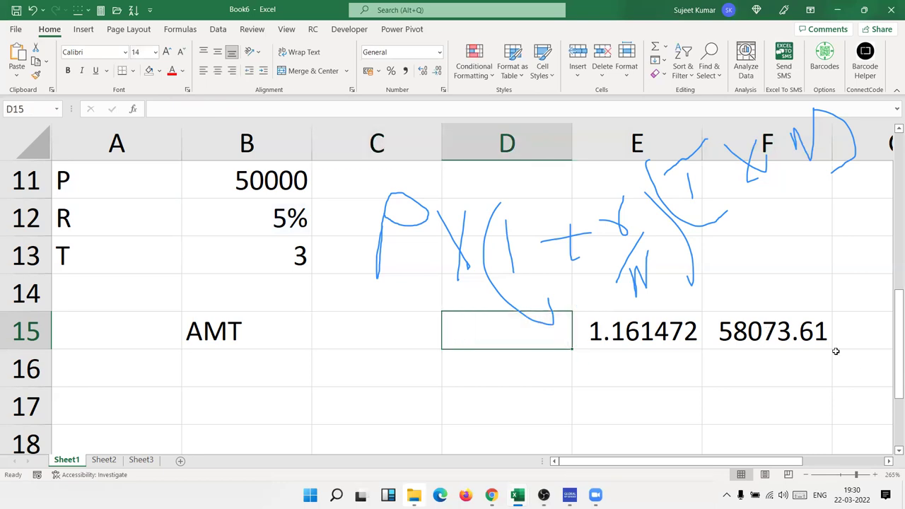
Change F15 to =B11*((1+(B12/12))^(B13*12)) in place of the E15 reference.
double_click(660, 329)
key(Left)
key(Left)
key(Left)
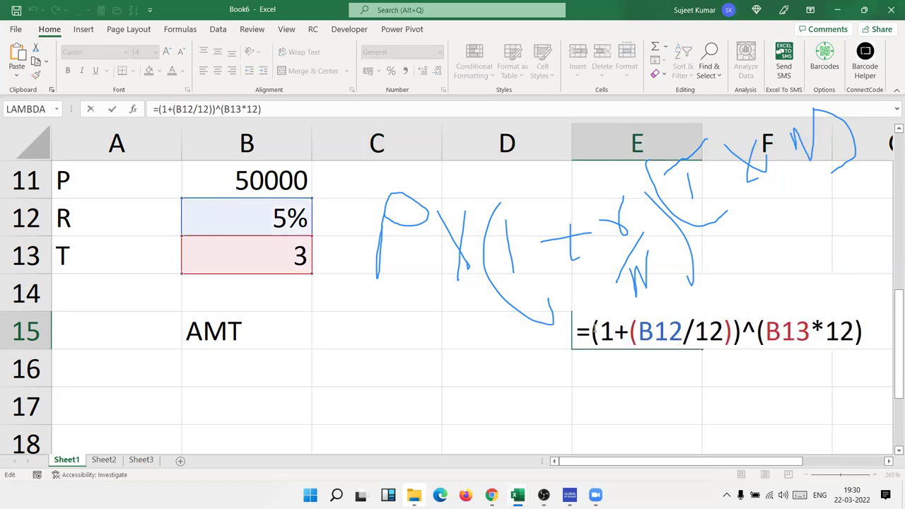
key(shift+Right)
key(shift+Right)
key(shift+Right)
key(shift+End)
key(Escape)
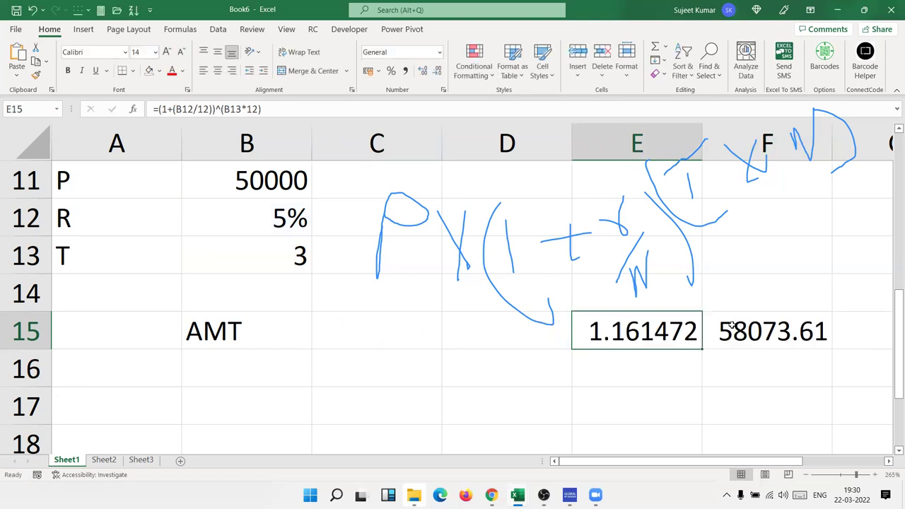
click(733, 327)
double_click(733, 327)
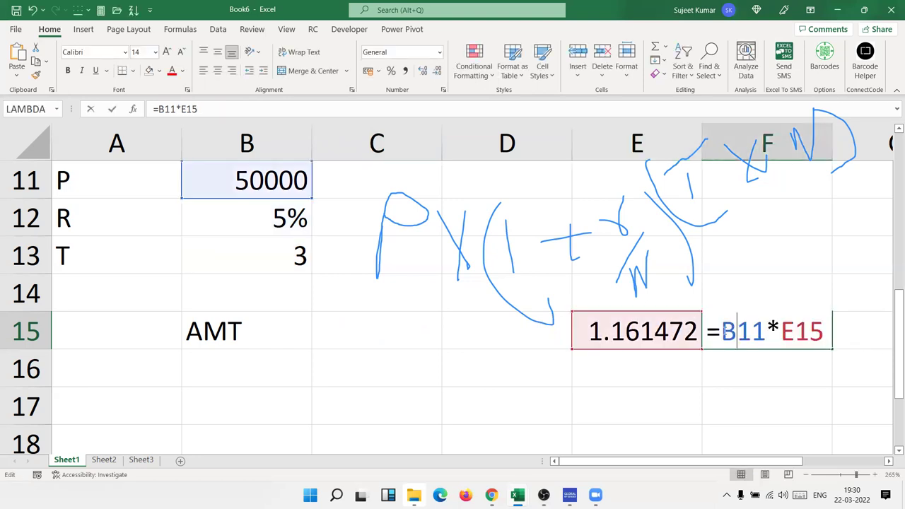
double_click(803, 333)
text(())
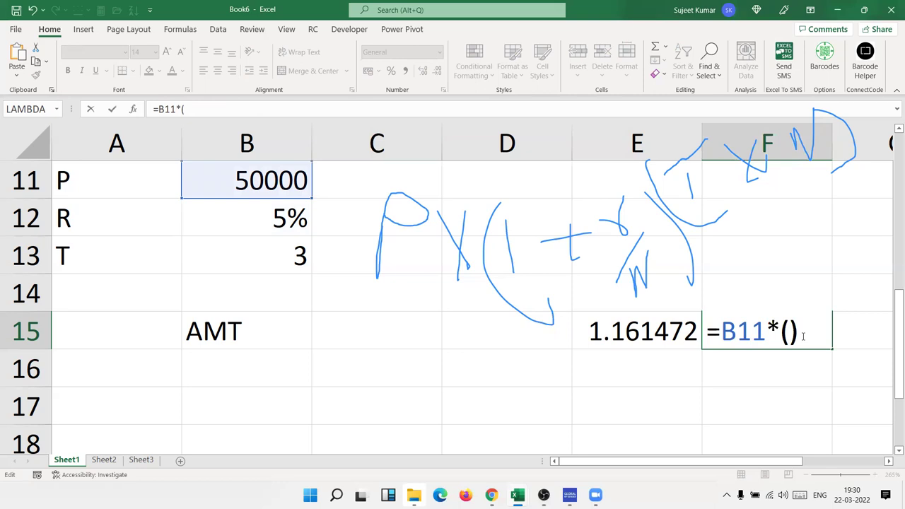
text((1+(B12/12))^(B13*12))
key(ctrl+Return)
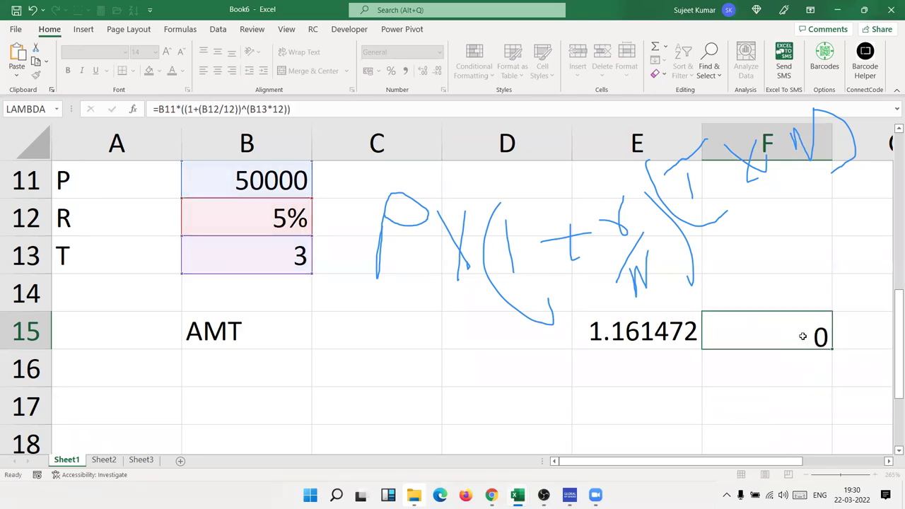
Clear helper cell E15 and move the combined formula from F15 into C15.
key(Left)
key(Delete)
key(Right)
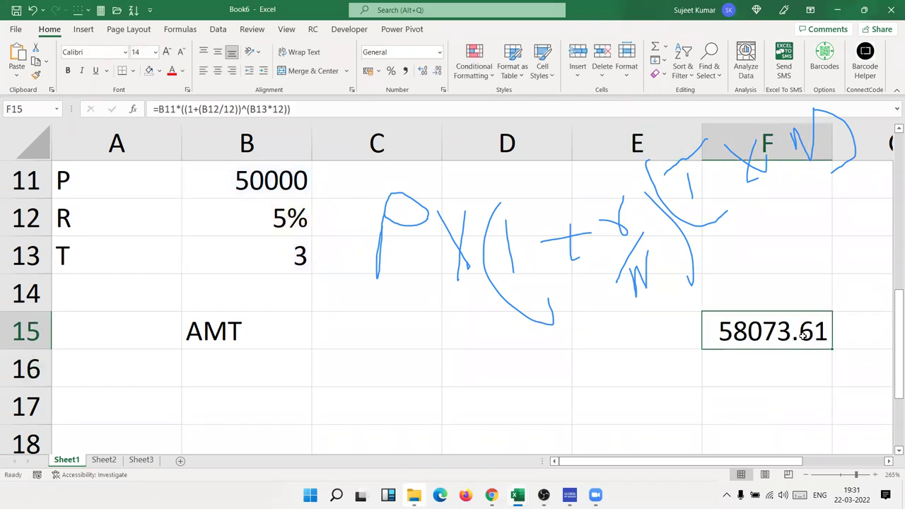
key(ctrl+x)
key(Left)
key(Left)
key(Left)
key(ctrl+v)
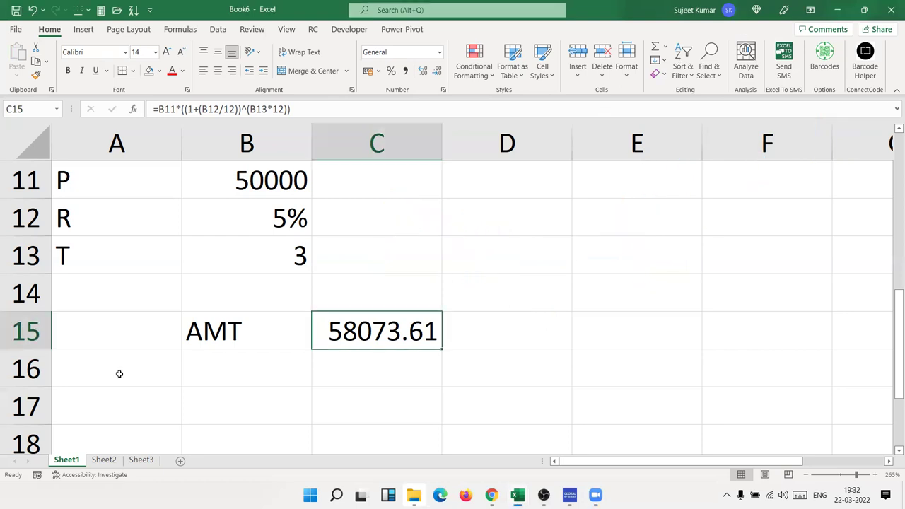
scroll(119, 373, down, 3)
scroll(121, 323, up, 3)
scroll(98, 355, up, 1)
Enter the label Cost in A17 with the value 50 in B17.
click(105, 394)
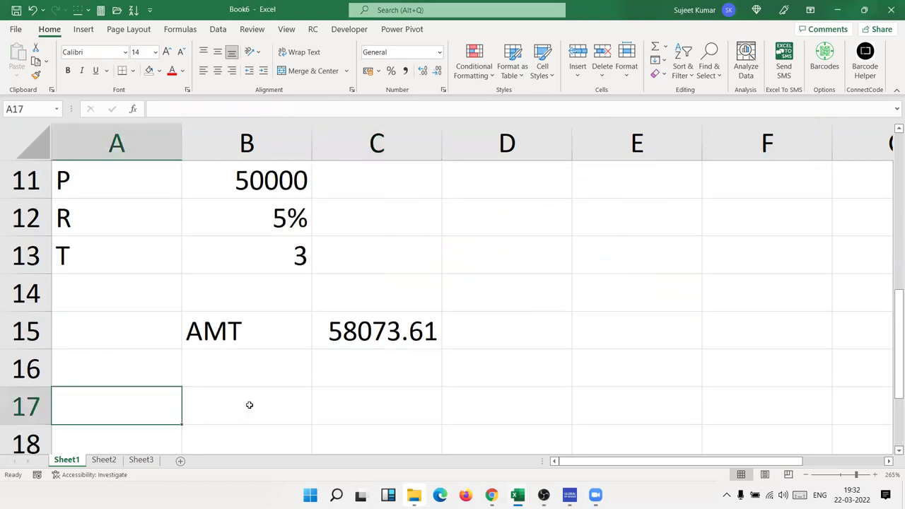
key(Down)
key(Down)
key(Down)
key(Up)
text(cOST)
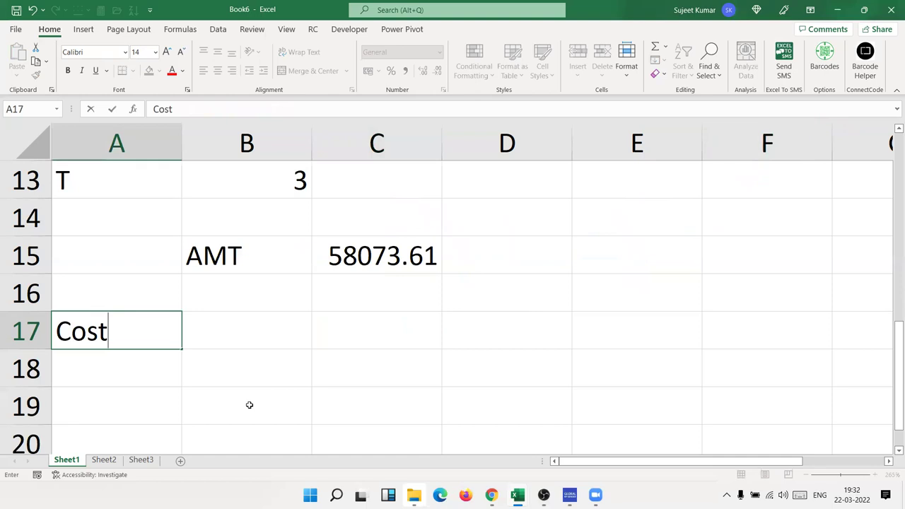
key(Tab)
text(4)
key(BackSpace)
text(50)
key(Return)
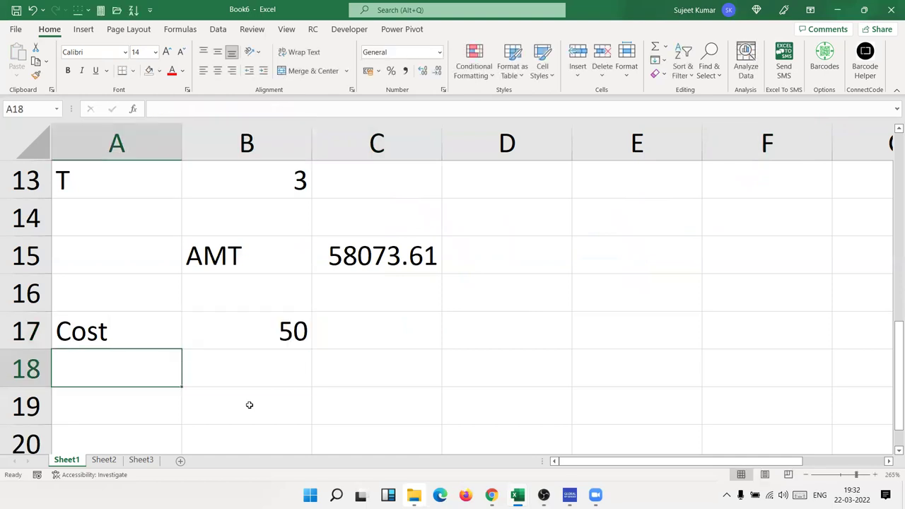
key(Up)
key(Right)
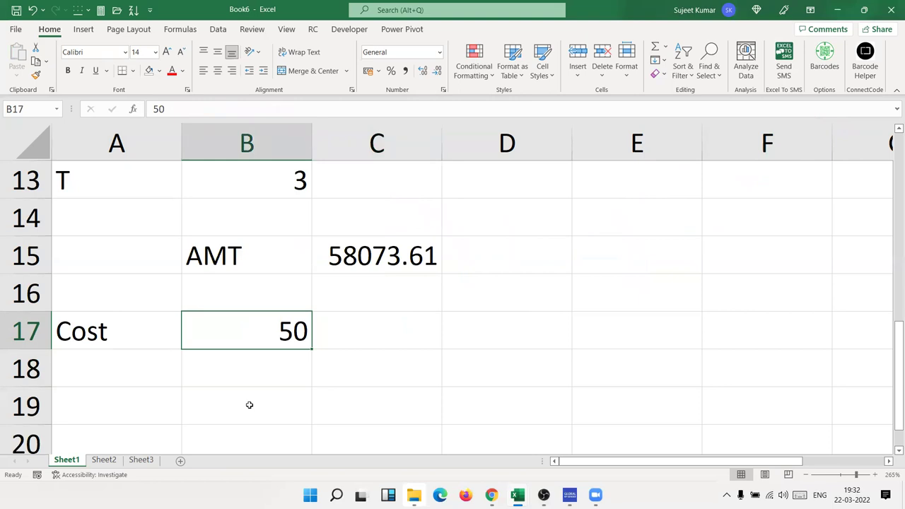
Enter MEP in A18 with a ? placeholder in B18.
key(Down)
key(Left)
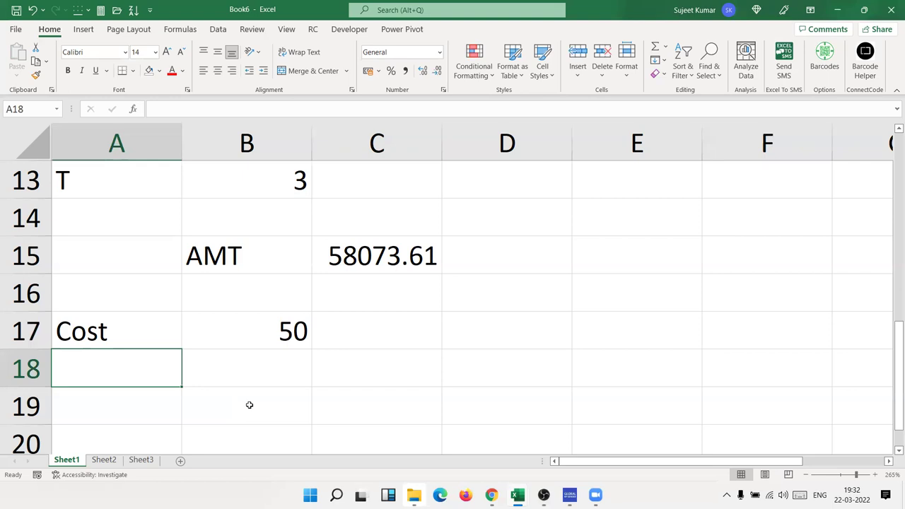
text(MEP)
key(Tab)
text(?)
key(Down)
key(Right)
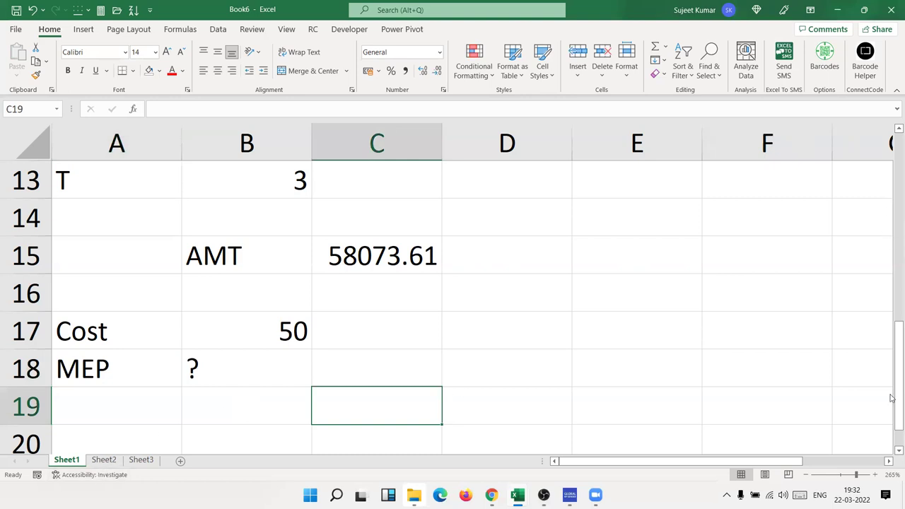
scroll(893, 452, down, 1)
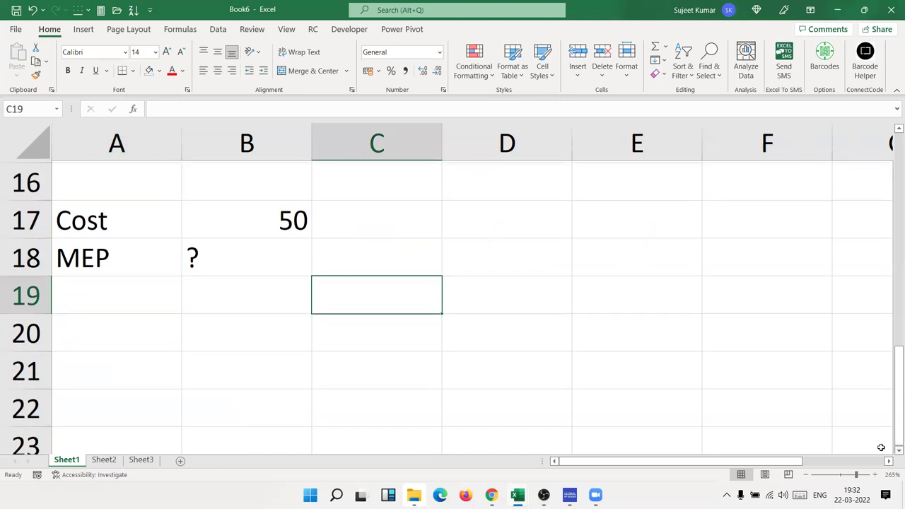
Enter a 5% markup on the cost in B17 in C19, giving 2.5.
text(=)
key(Up)
key(Up)
key(Up)
key(Left)
key(Down)
text(*5%)
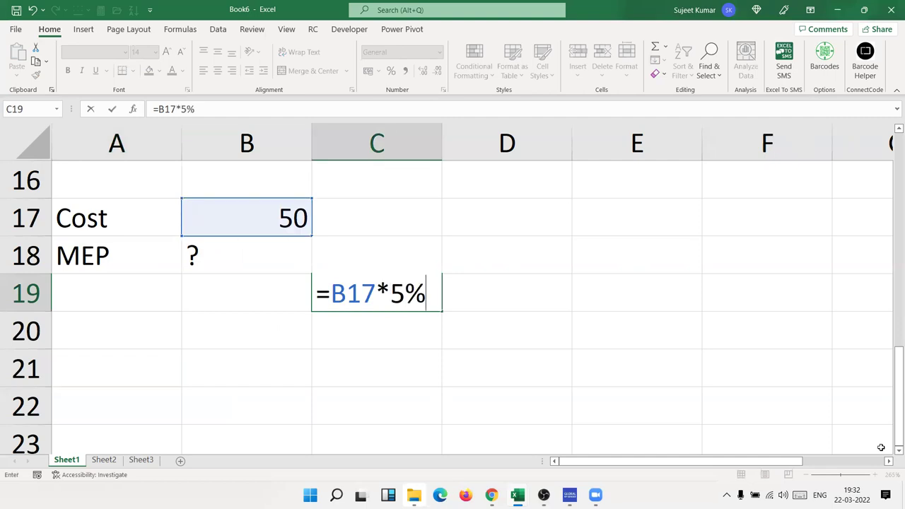
key(Return)
Add the 2.5 markup to the cost in C20, giving a 52.5 subtotal.
key(Up)
key(Right)
text(=)
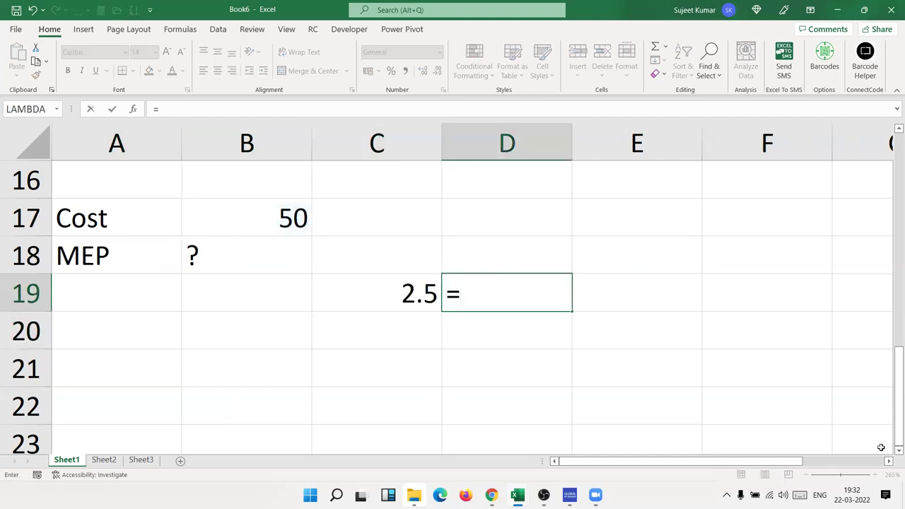
key(Left)
key(Left)
key(Up)
key(Escape)
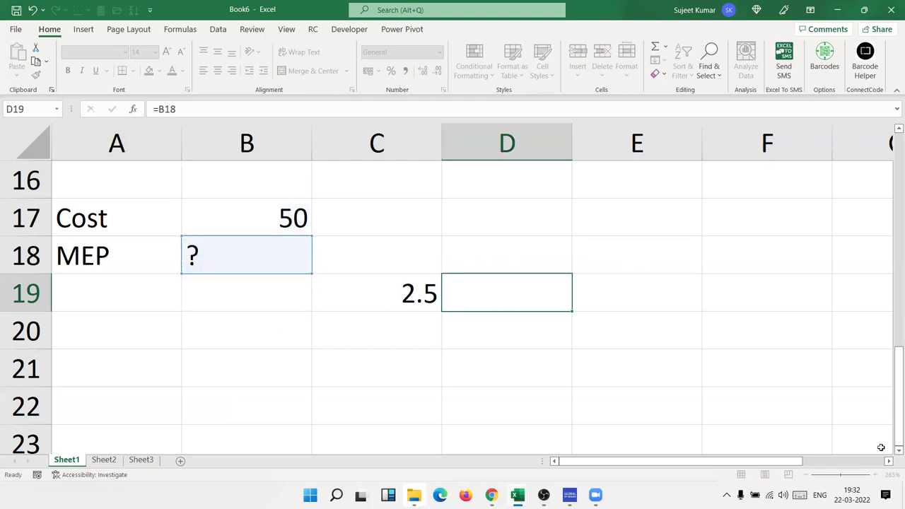
key(Left)
key(Down)
key(Down)
key(Up)
text(=)
key(Up)
key(Up)
key(Up)
key(Left)
text(+)
Add a 10% markup in D19 (5.25) and its running total 57.75 in D20.
key(Up)
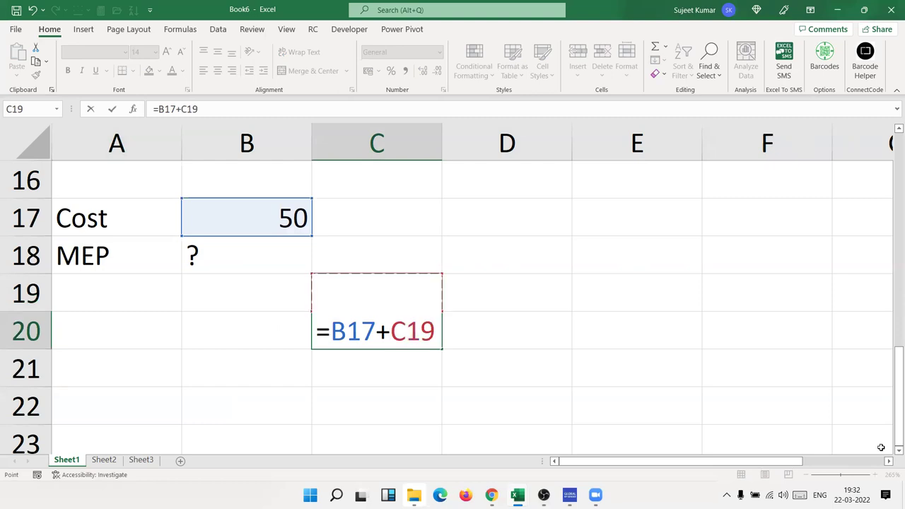
key(Return)
key(Up)
key(Up)
key(Right)
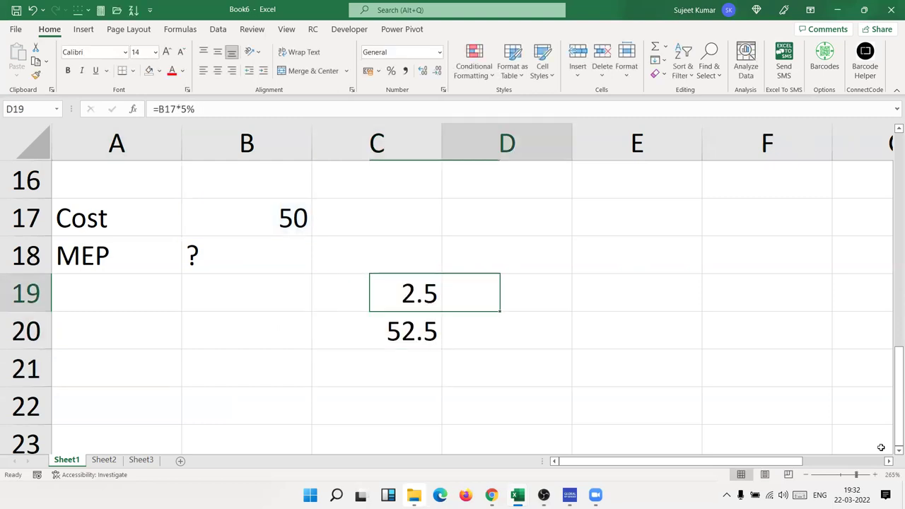
text(=)
key(Down)
key(Left)
text(*10%)
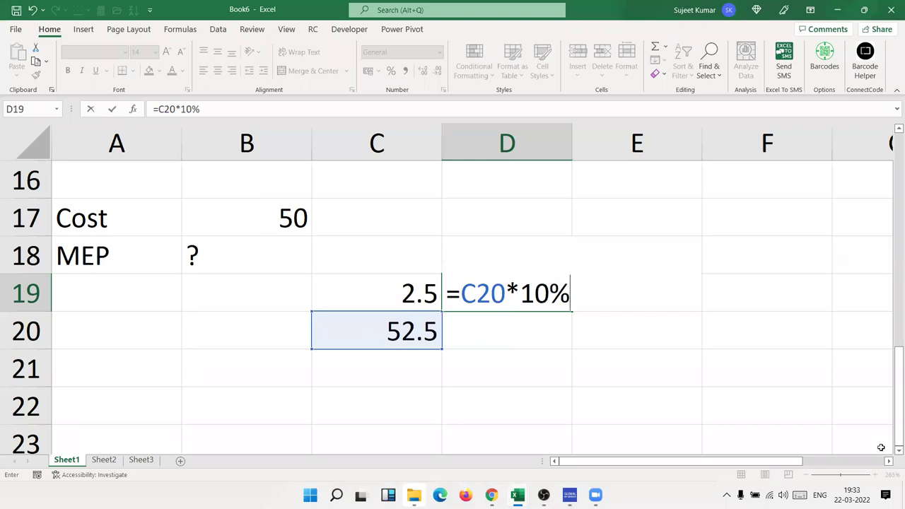
key(Return)
text(=)
key(Left)
text(+)
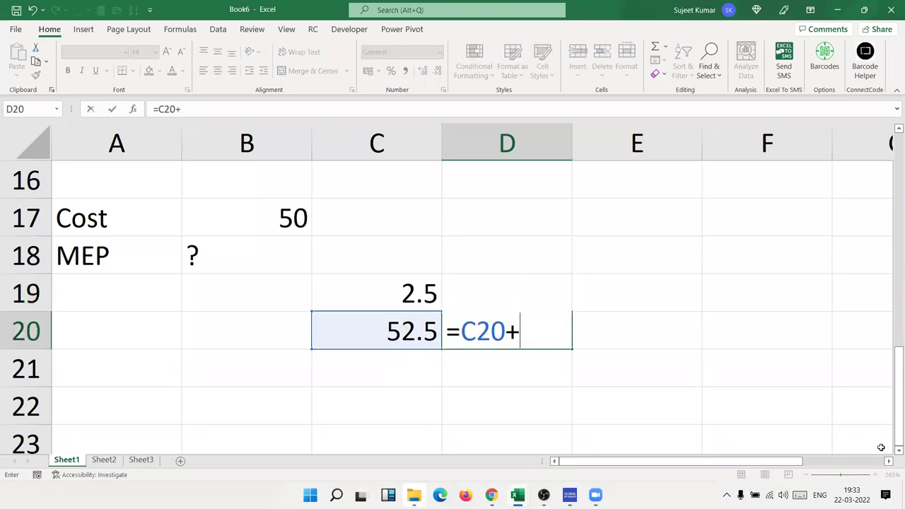
key(Up)
key(Return)
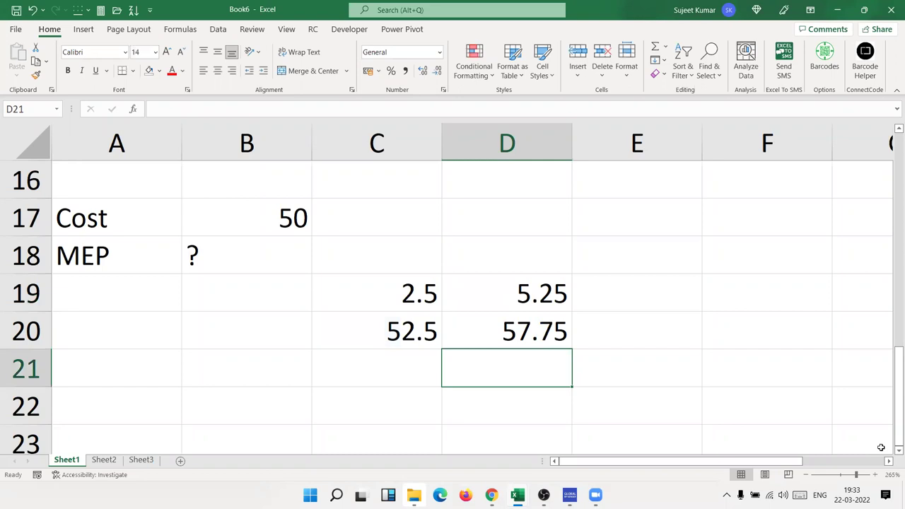
Add a 15% markup in E19 (8.6625) and its running total 66.4125 in E20.
key(Up)
key(Up)
key(Right)
text(=)
key(Down)
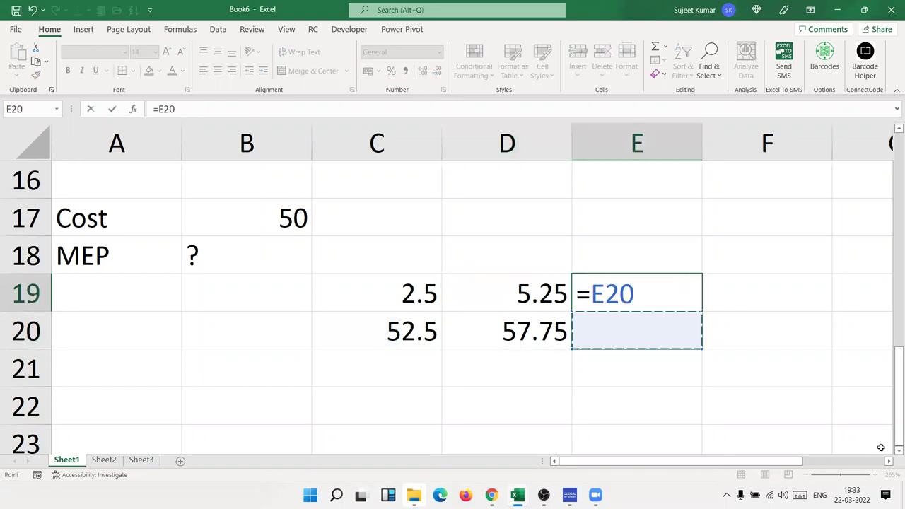
key(Left)
text(*15)
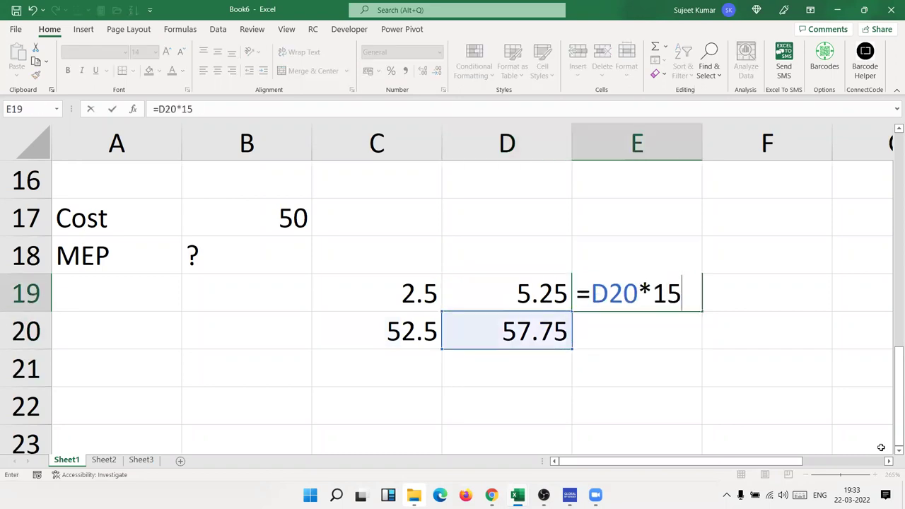
key(Return)
text(=)
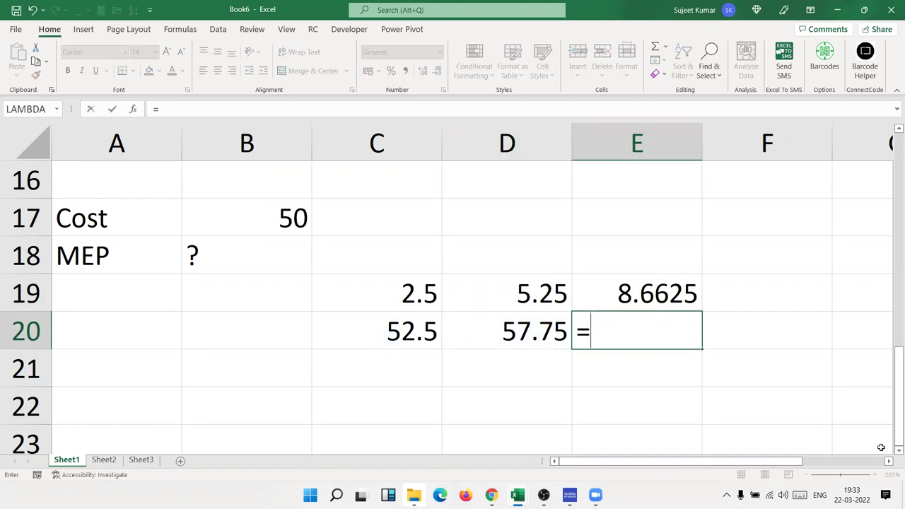
key(Left)
text(+)
key(Up)
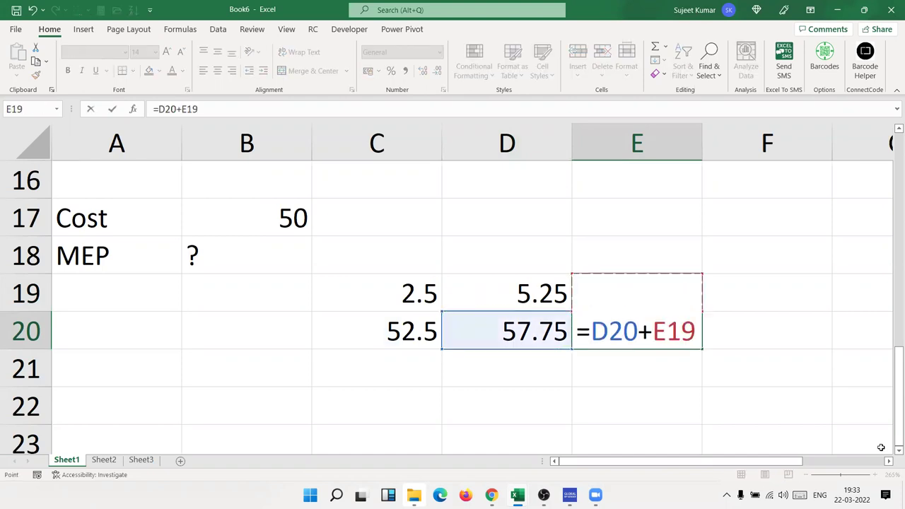
key(Return)
Enter =E20*20% in F19 and =E20+F19 in F20, giving 79.695.
key(Up)
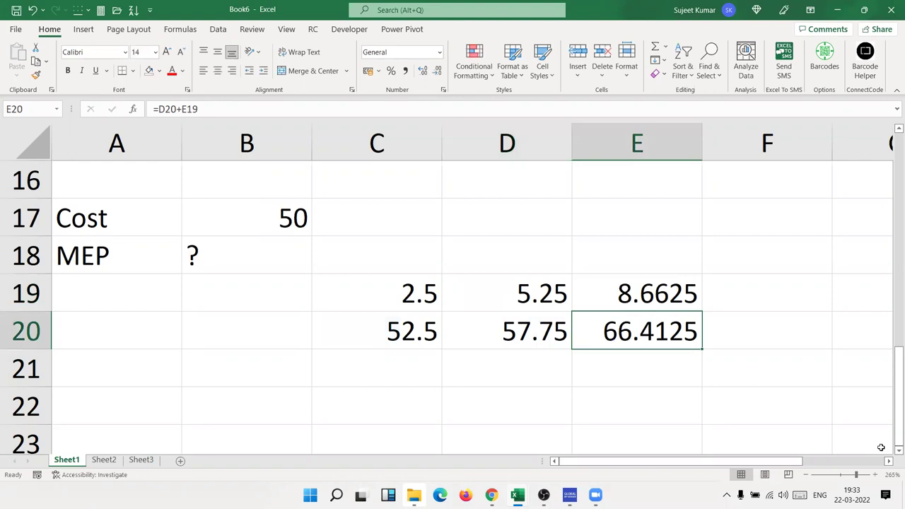
key(Right)
key(Up)
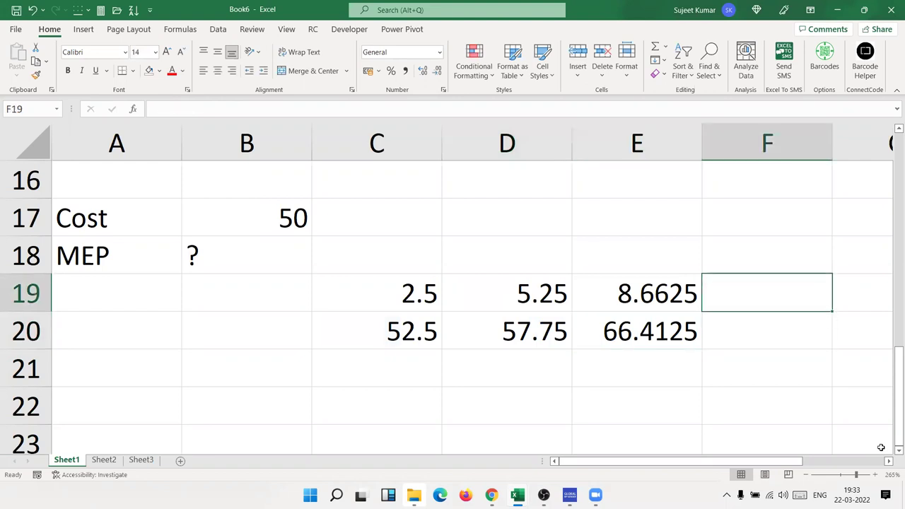
text(=)
key(Down)
key(Left)
text(*)
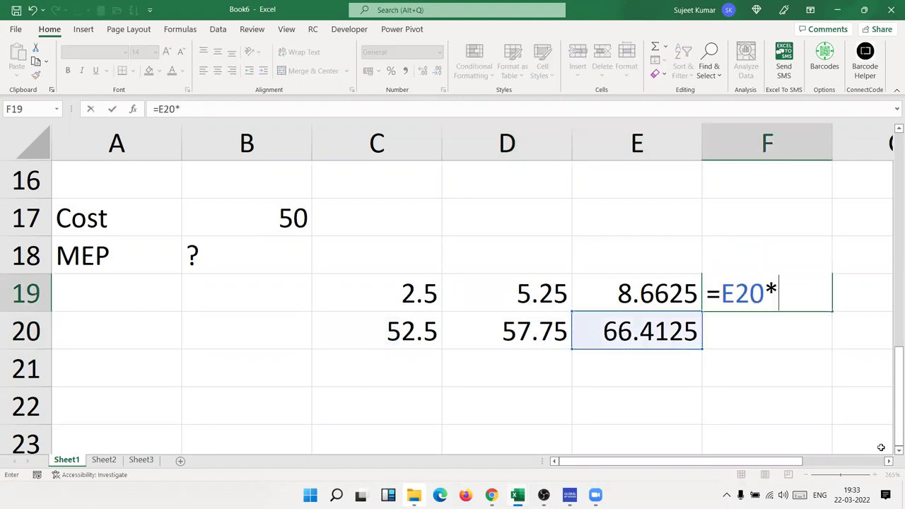
text(20)
key(Return)
text(=)
key(Left)
text(+)
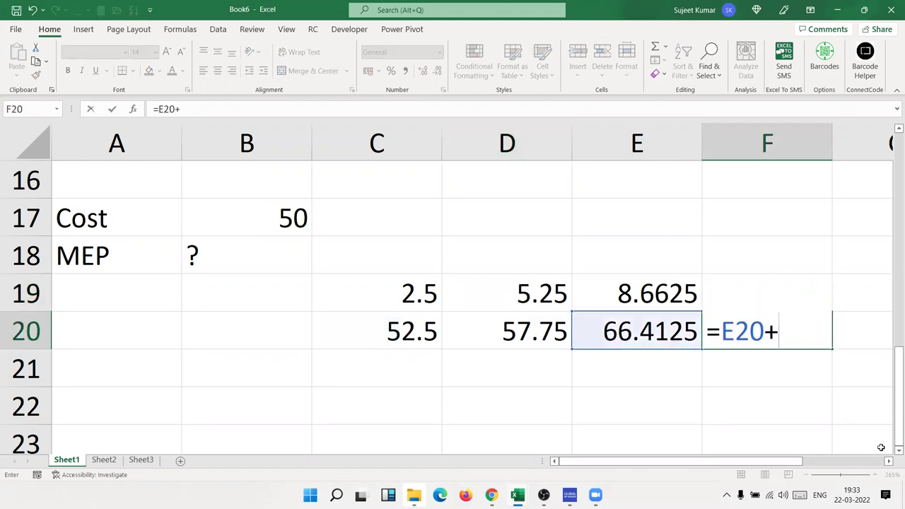
key(Up)
key(Return)
key(Up)
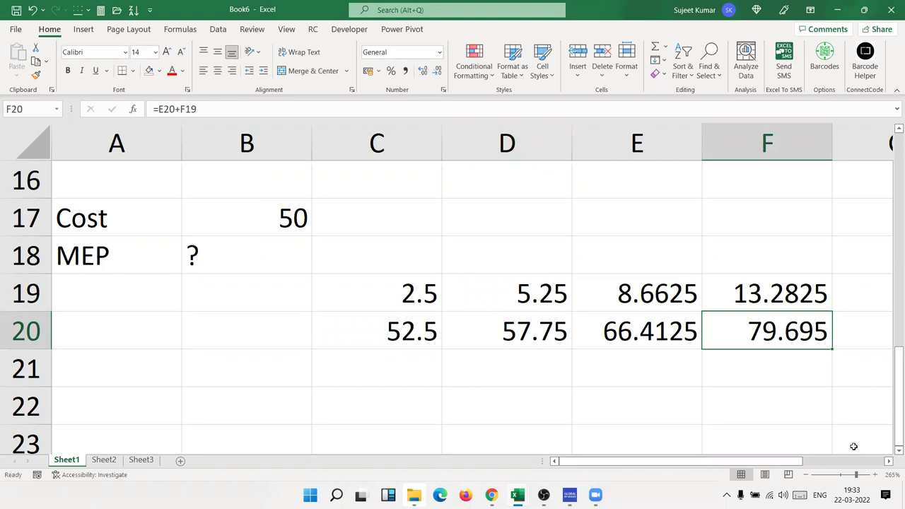
click(297, 258)
Inspect the helper formulas in C20 and C19 and select C19's 5% markup expression.
drag(400, 289, 828, 344)
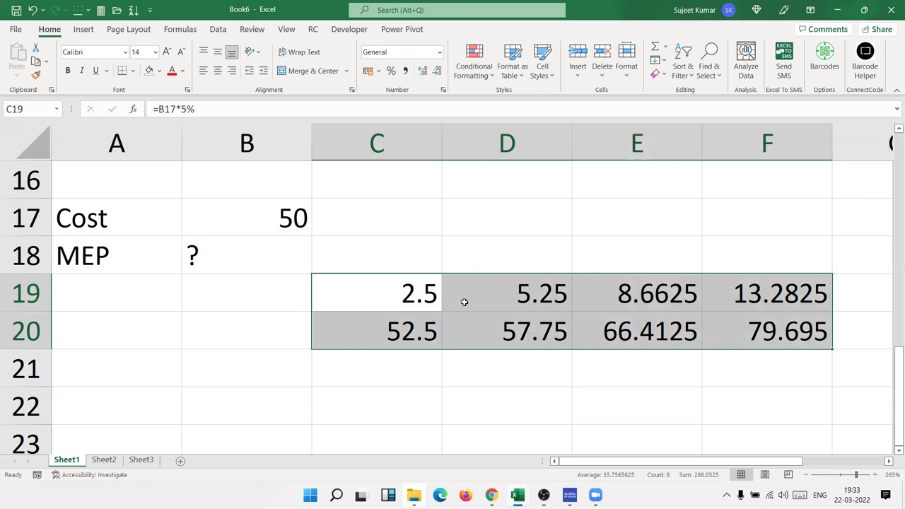
click(394, 340)
double_click(390, 338)
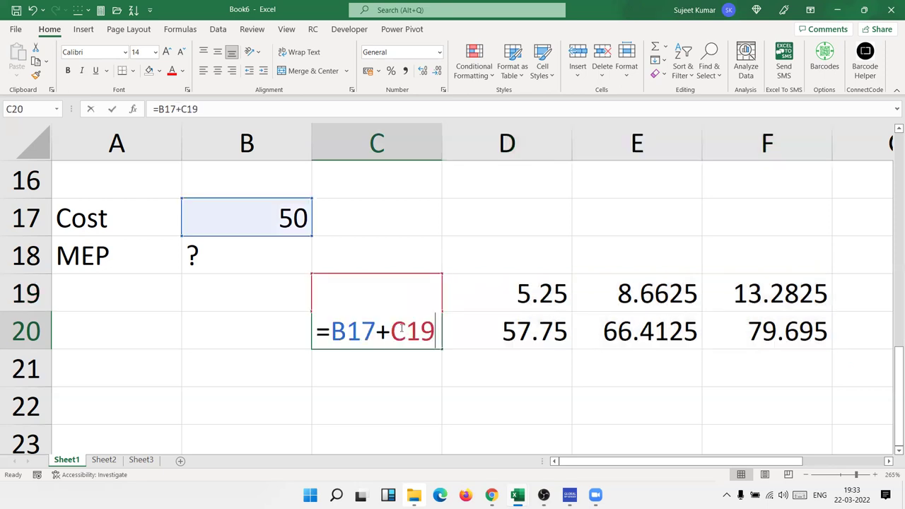
double_click(353, 333)
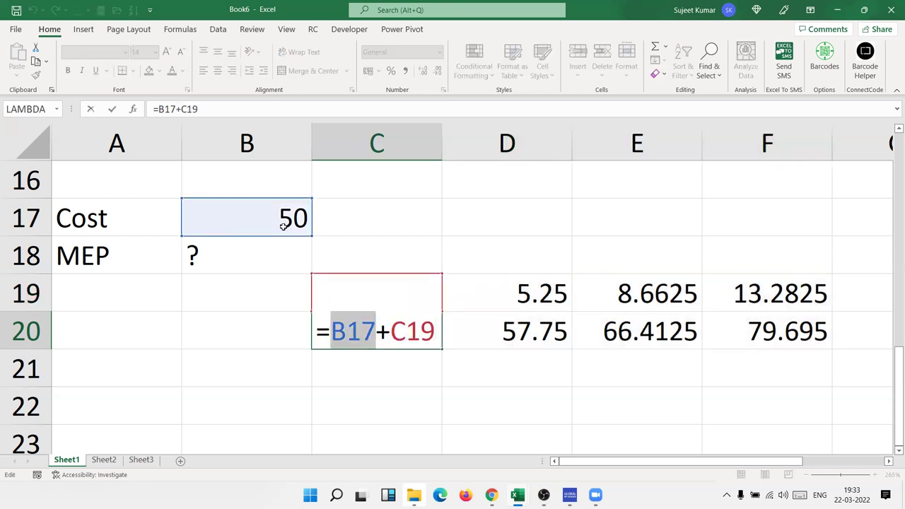
double_click(400, 332)
key(Escape)
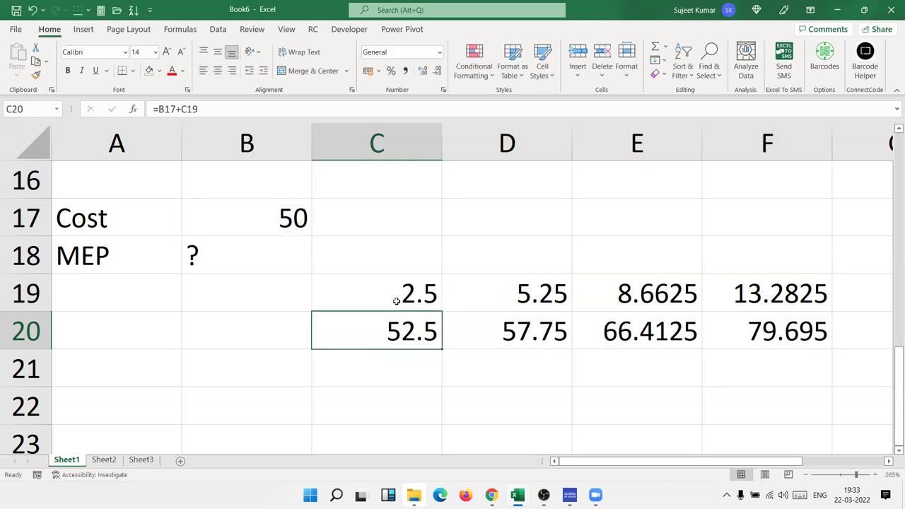
double_click(395, 300)
drag(333, 295, 426, 294)
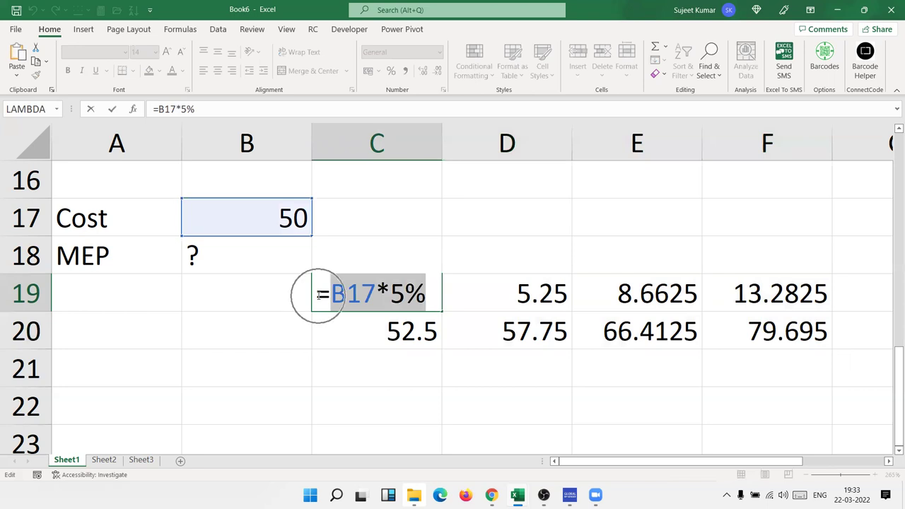
key(Escape)
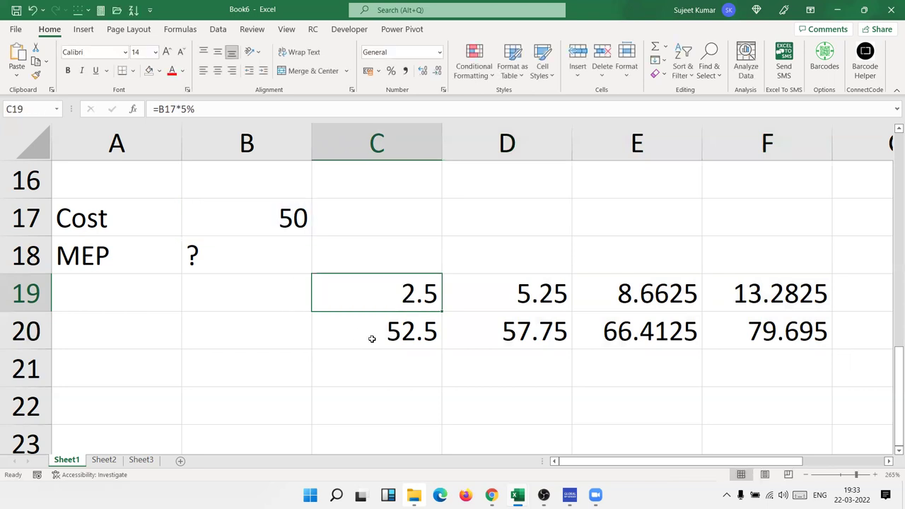
Rewrite C20 as the cost plus (B17*5%) and clear the C19 helper cell.
double_click(370, 340)
double_click(417, 334)
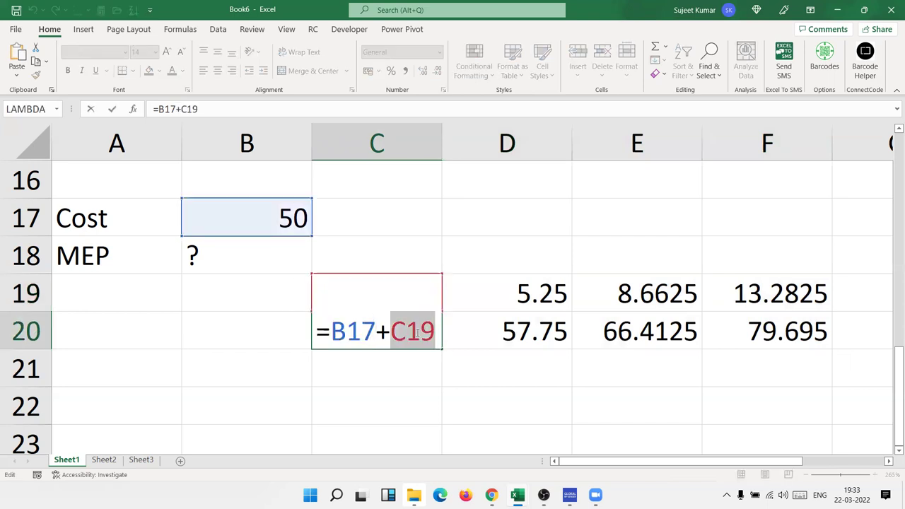
text(())
click(418, 333)
text(B17*5%)
key(Return)
key(Up)
key(Up)
key(Delete)
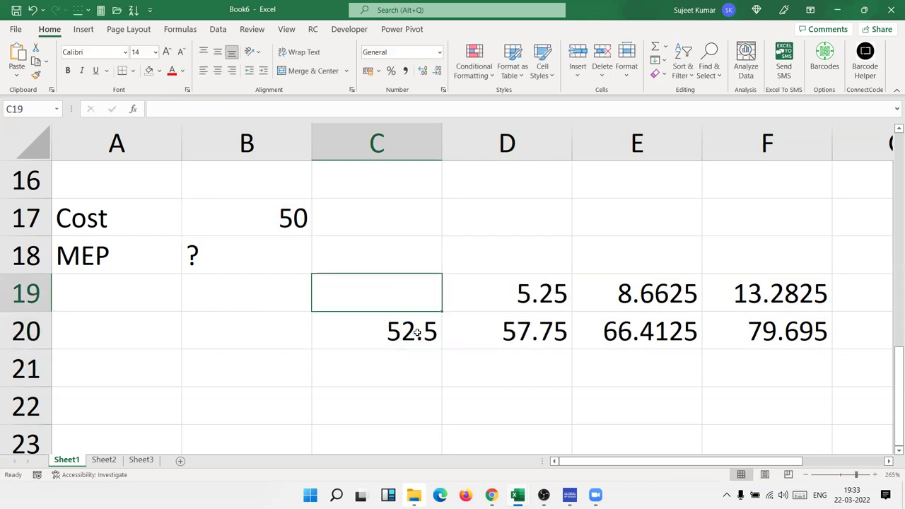
Replace the C20 reference in D19's formula with C20's expression in brackets.
click(417, 333)
double_click(418, 333)
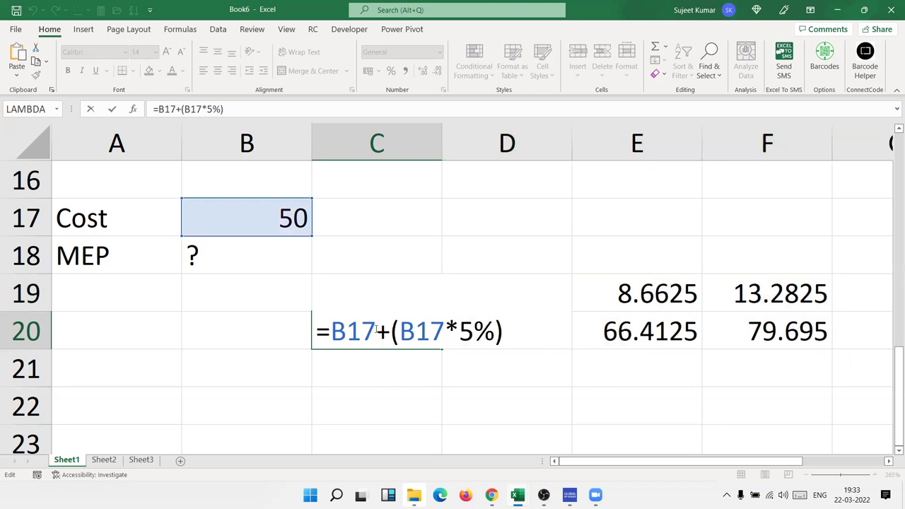
drag(331, 331, 524, 340)
key(Escape)
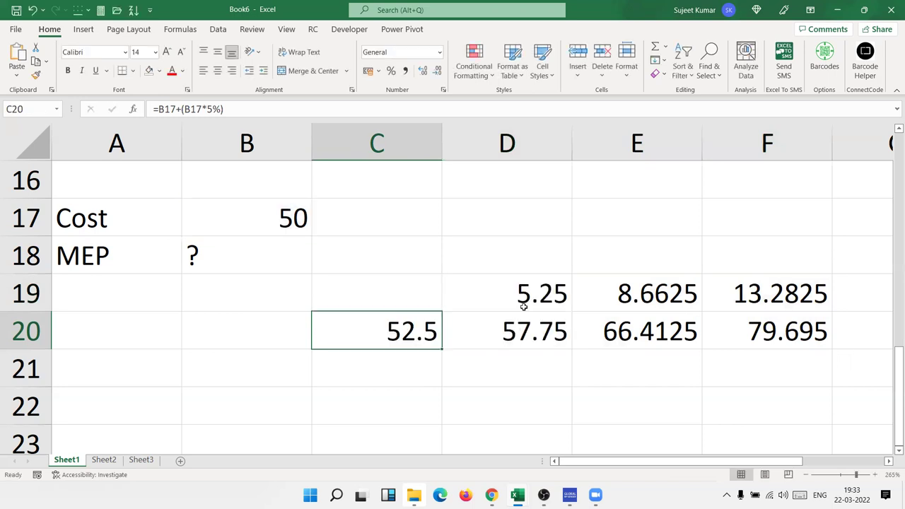
double_click(521, 293)
double_click(481, 297)
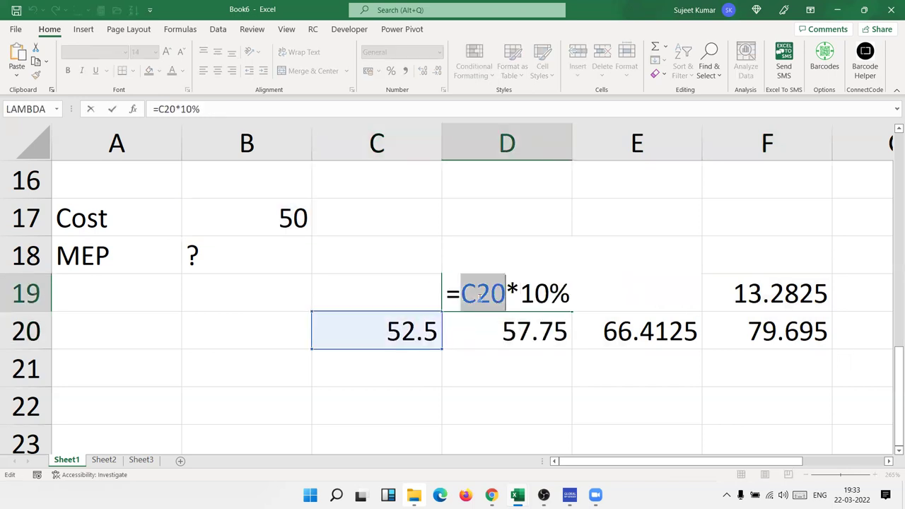
text(())
key(Left)
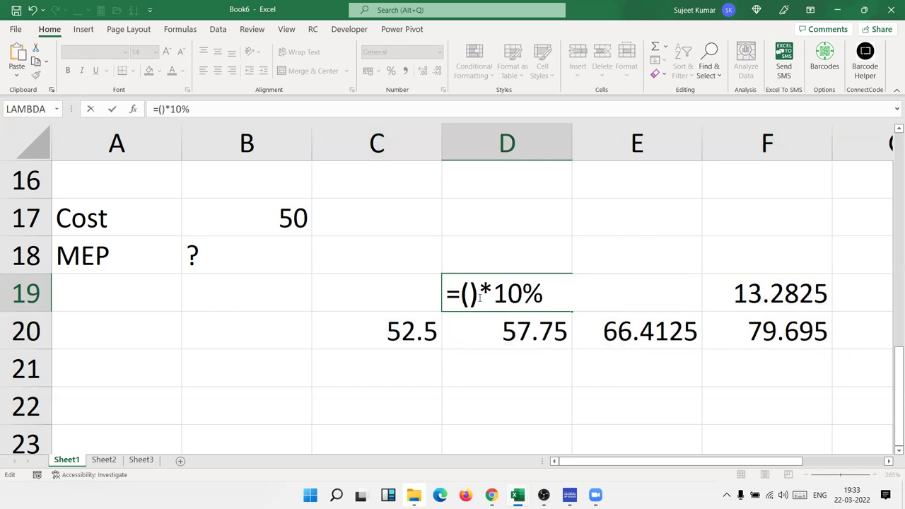
key(ctrl+v)
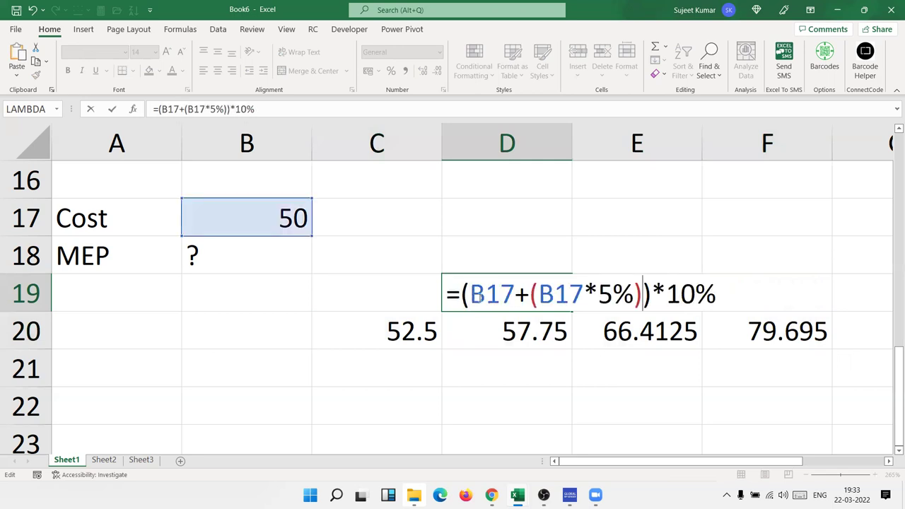
key(Return)
Replace the C20 reference in D20's formula with C20's expression in brackets.
double_click(487, 332)
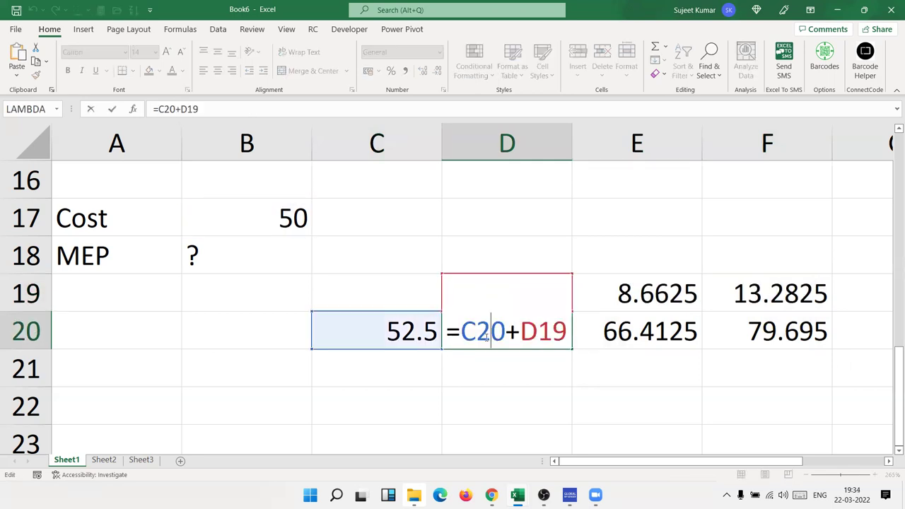
double_click(488, 333)
text(())
key(Left)
key(ctrl+v)
key(Return)
Clear the C20 helper cell, restoring D19 after deleting it by mistake.
key(Up)
key(Up)
key(Delete)
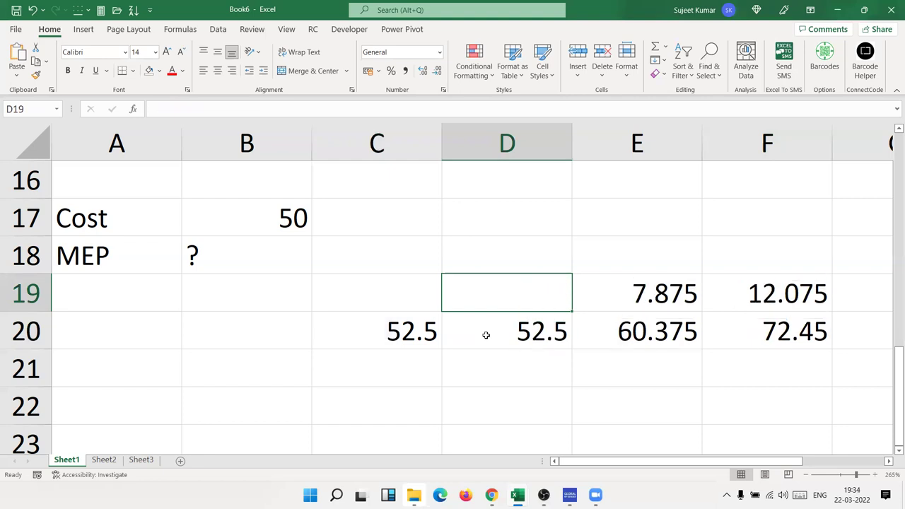
key(ctrl+z)
key(Left)
key(Down)
key(Delete)
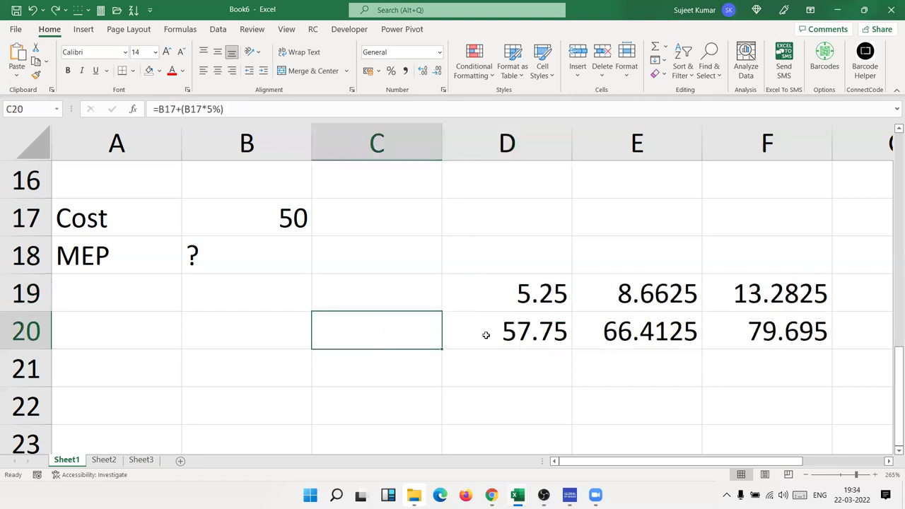
key(Right)
key(Up)
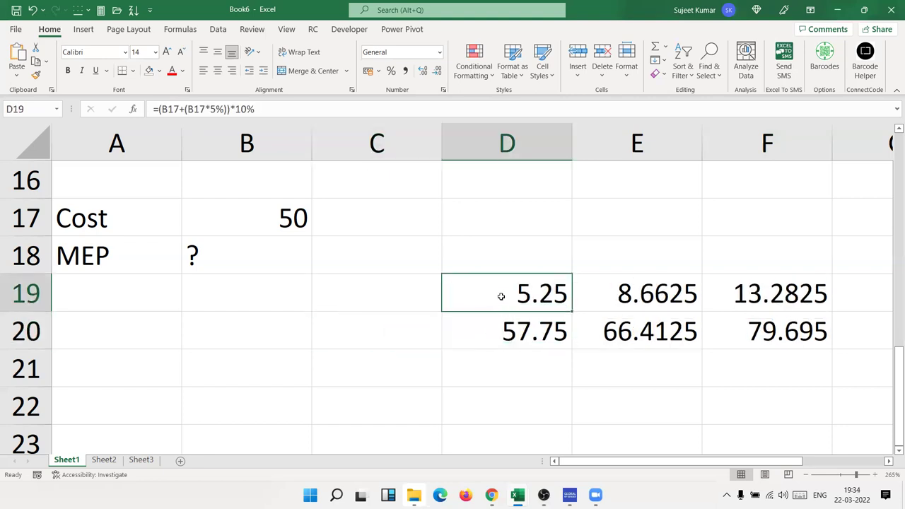
Substitute D19's expression in brackets into D20, making it one nested formula.
double_click(501, 296)
drag(464, 293, 849, 293)
key(ctrl+c)
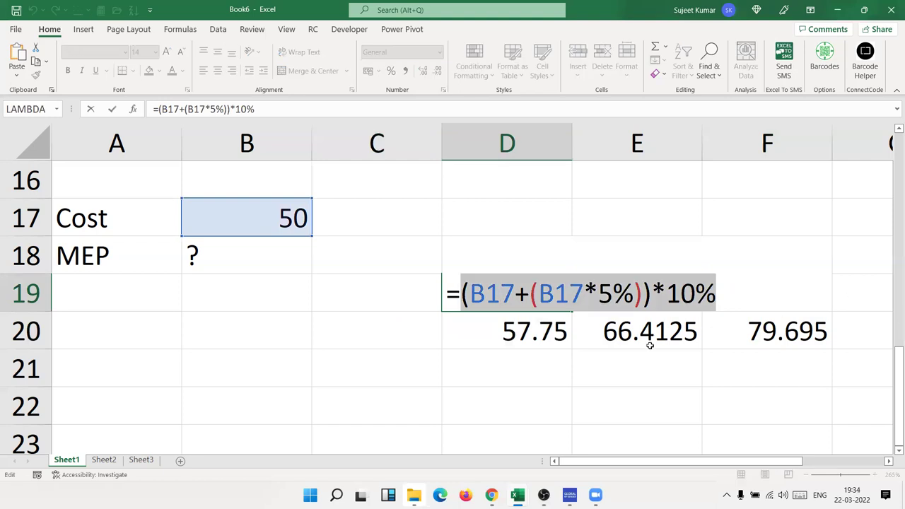
key(Escape)
double_click(563, 338)
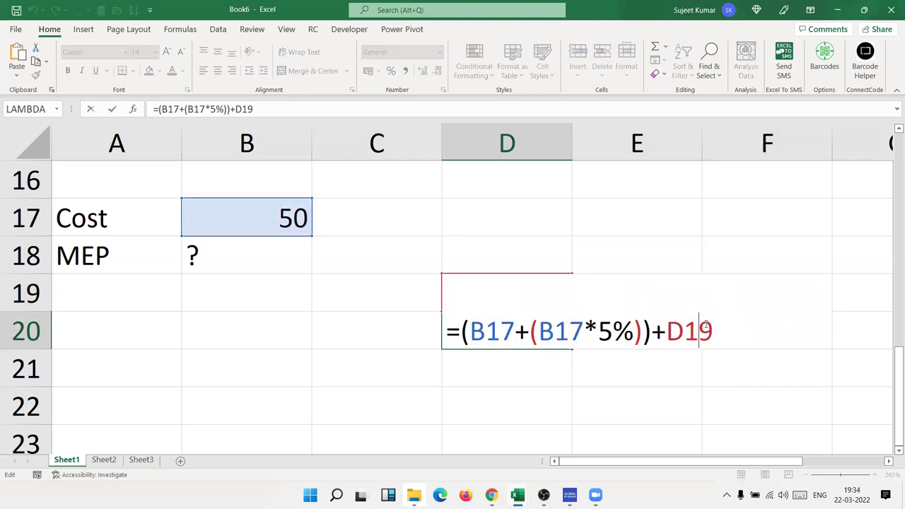
double_click(706, 328)
text(())
key(Left)
key(ctrl+v)
key(Return)
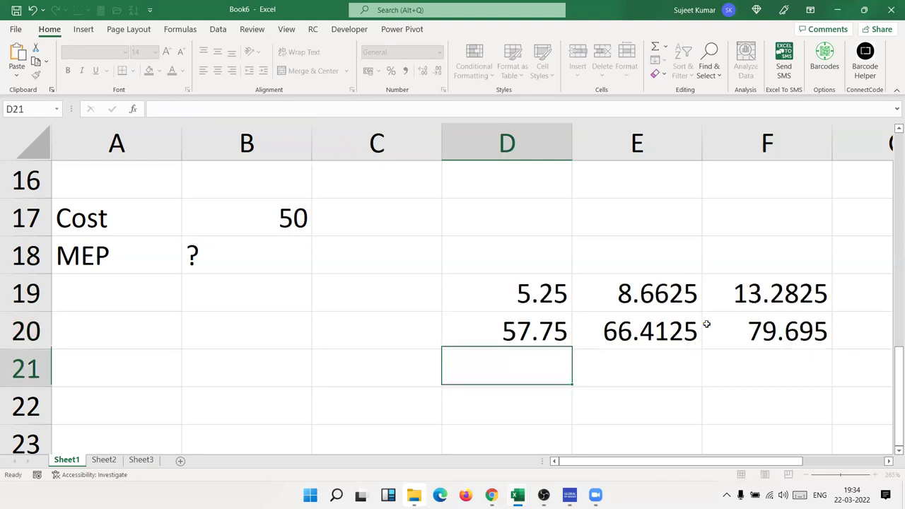
Clear the D19 helper cell and check the nested D20 formula gives 57.75.
key(Up)
key(Up)
key(Delete)
key(Down)
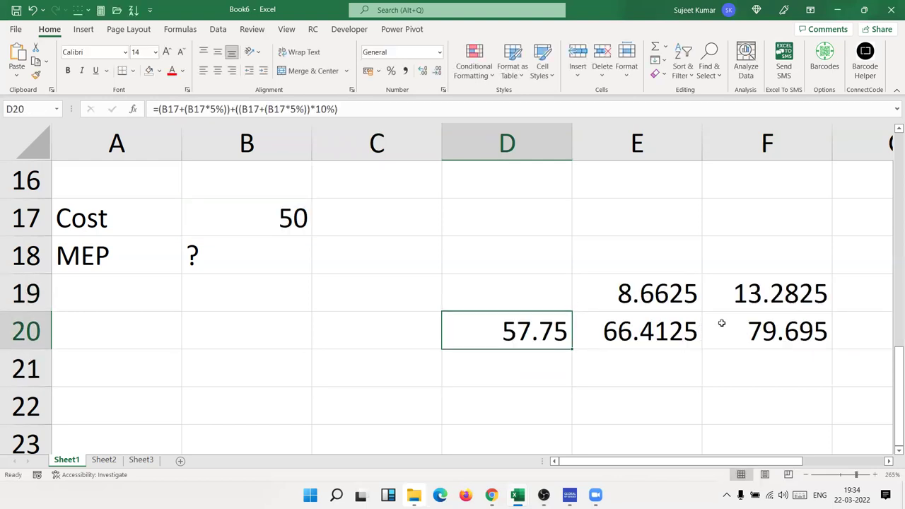
double_click(469, 334)
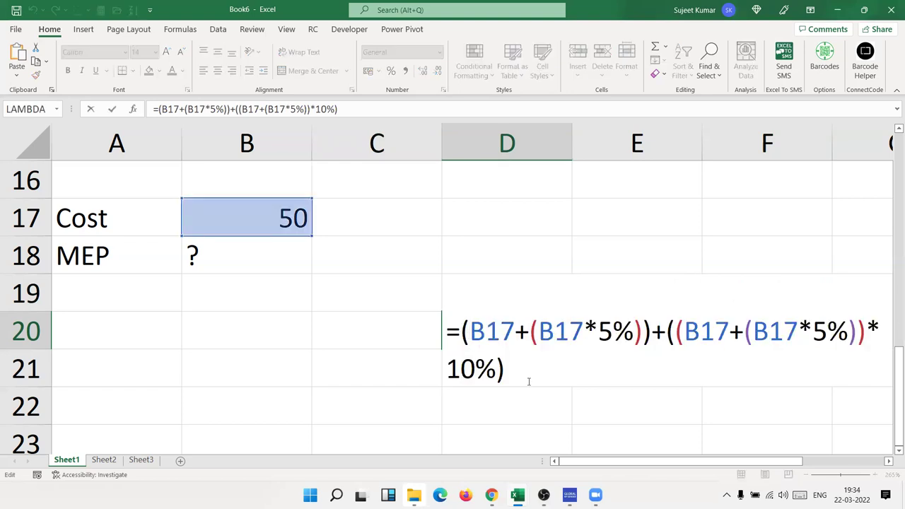
key(ctrl+shift+Home)
key(ctrl+c)
key(Escape)
Replace the D20 reference in E19's formula with D20's calculation in brackets.
click(643, 297)
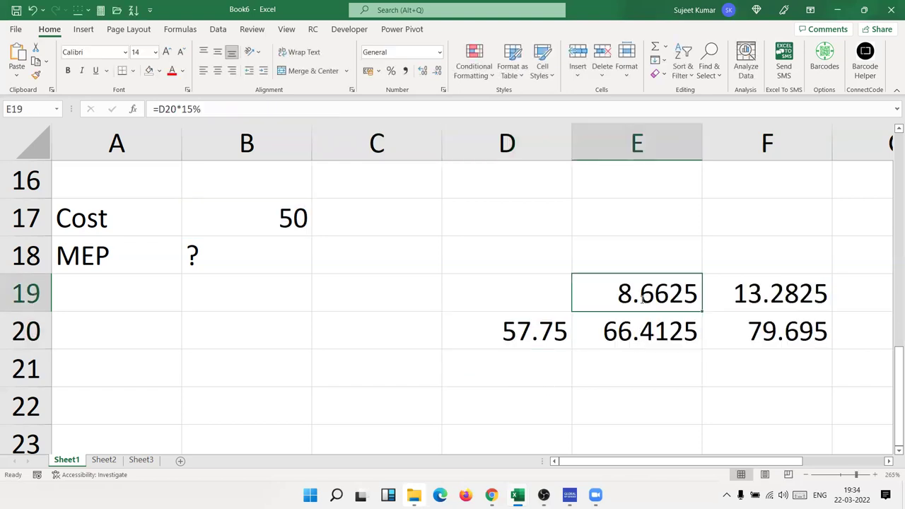
double_click(642, 297)
double_click(616, 297)
text(())
key(Left)
key(ctrl+v)
key(Return)
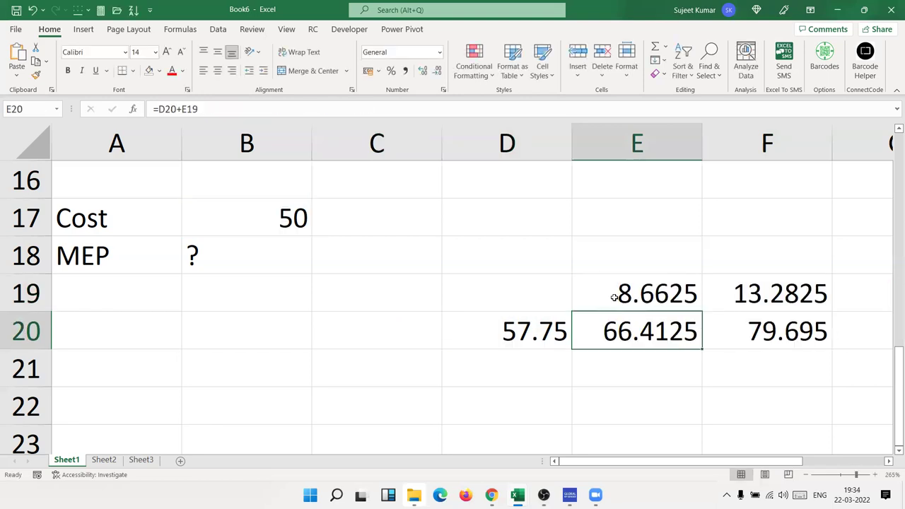
Replace the D20 reference in E20's formula with D20's bracketed calculation.
key(Up)
key(Left)
key(Down)
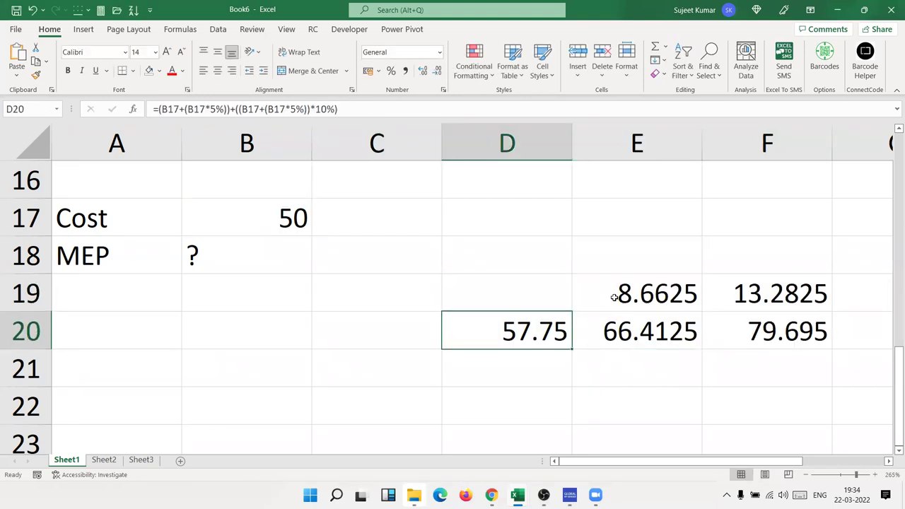
key(Right)
double_click(643, 332)
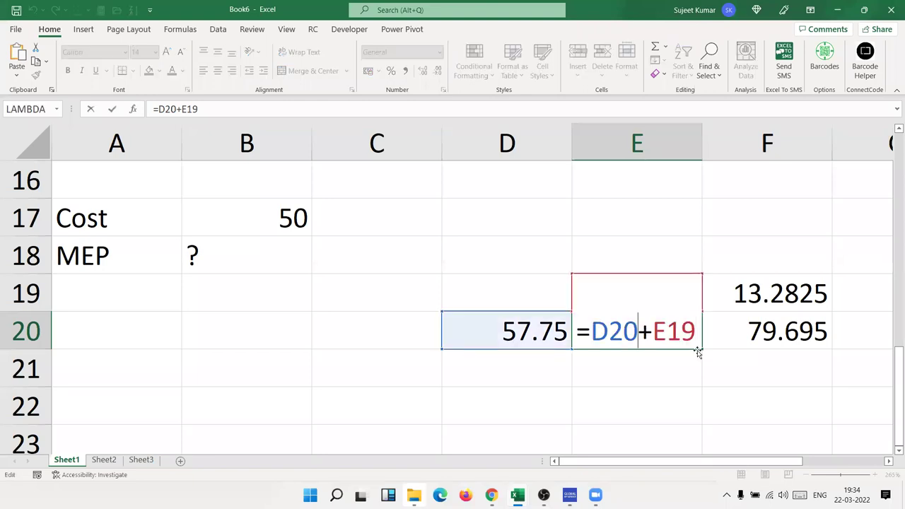
double_click(622, 332)
text(())
key(Left)
key(ctrl+v)
key(Return)
Clear helper cell D20 and copy E19's full formula text.
key(Up)
key(Left)
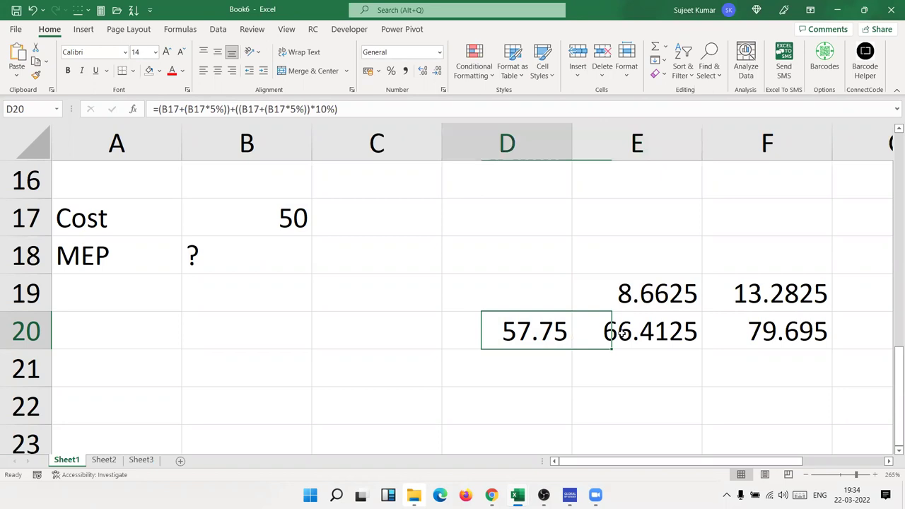
key(Delete)
key(Up)
key(Right)
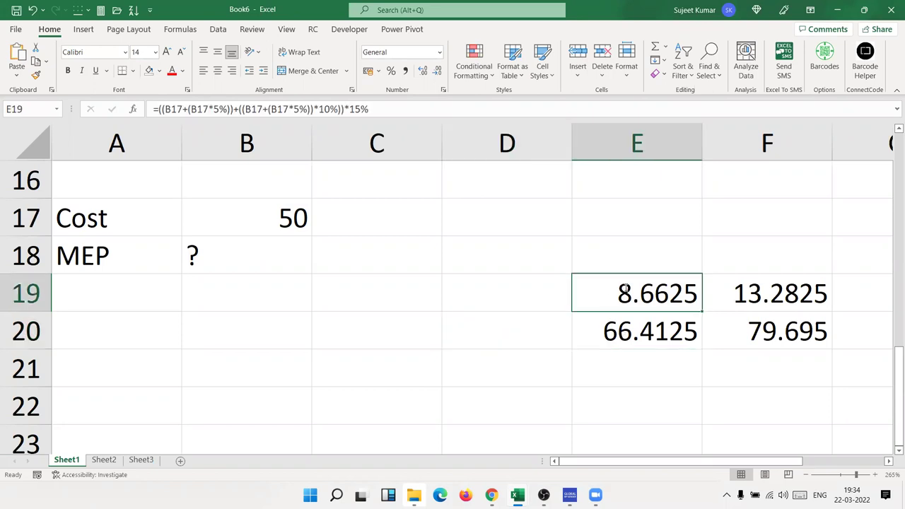
double_click(626, 290)
key(ctrl+shift+End)
key(ctrl+c)
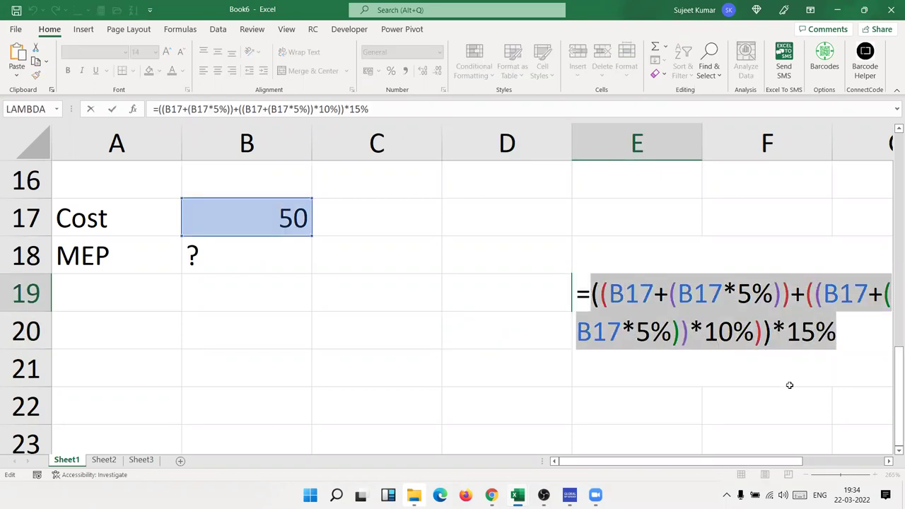
key(Escape)
Swap the E19 reference in E20 for E19's bracketed formula, then clear E19.
click(634, 332)
double_click(637, 331)
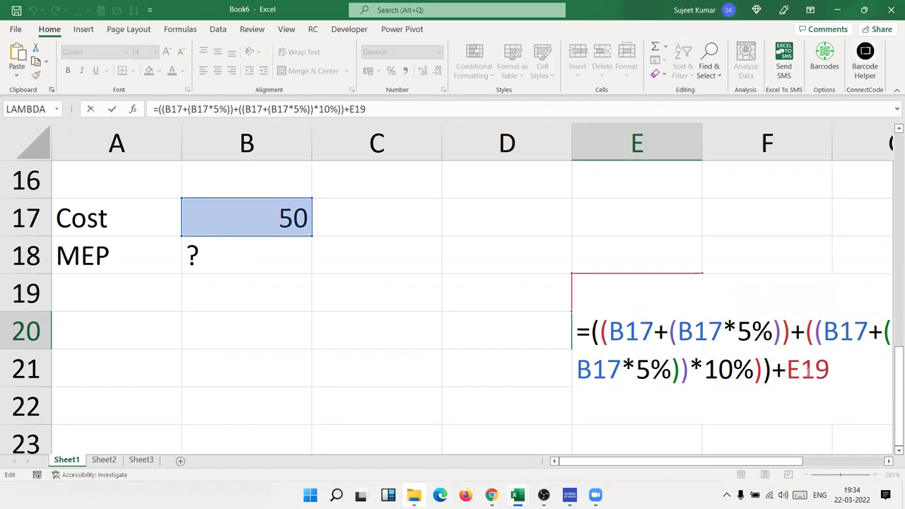
double_click(808, 369)
text(())
key(Left)
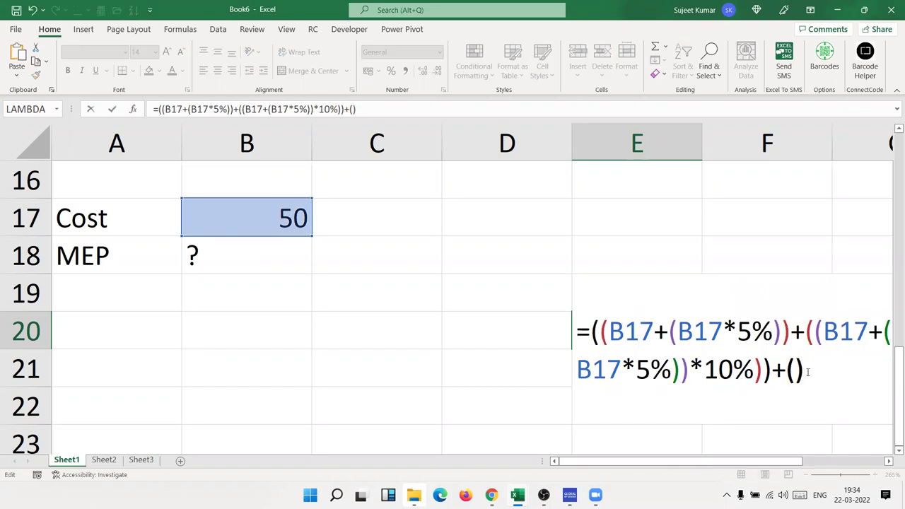
key(ctrl+v)
key(ctrl+Return)
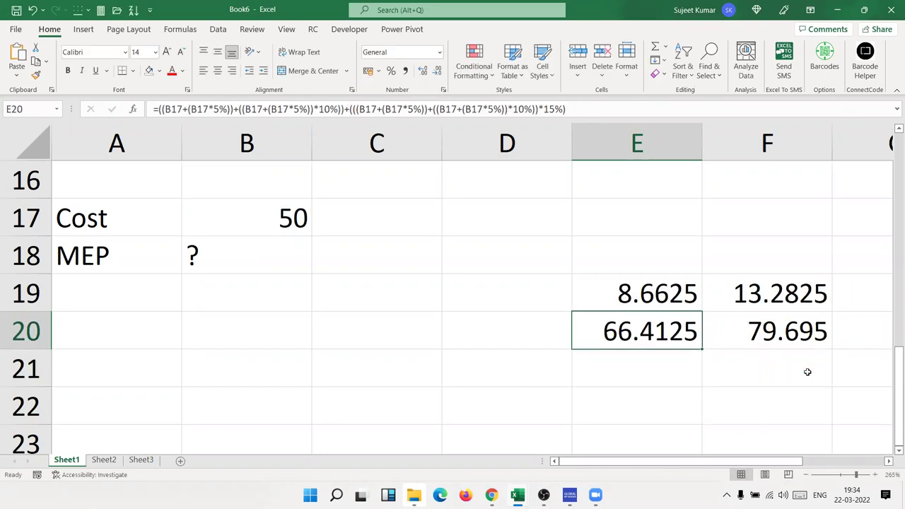
key(Up)
key(Delete)
key(Down)
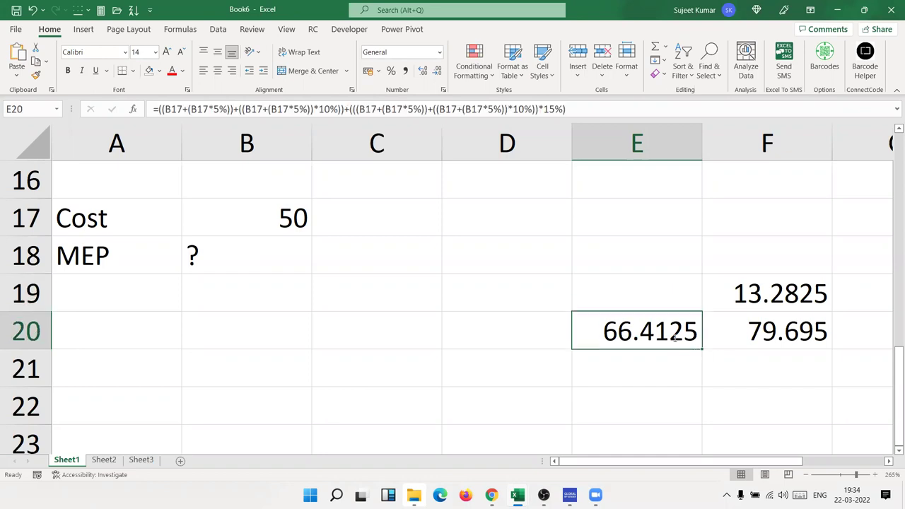
Copy E20's combined formula text, which now gives 66.4125.
double_click(675, 338)
drag(784, 409, 591, 293)
key(ctrl+c)
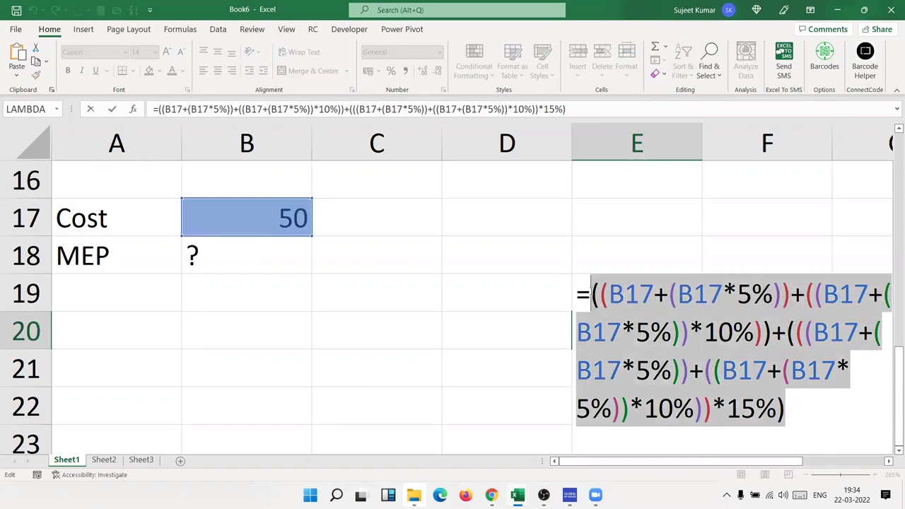
key(Escape)
Replace the E20 reference in F19's formula with E20's bracketed formula.
double_click(767, 299)
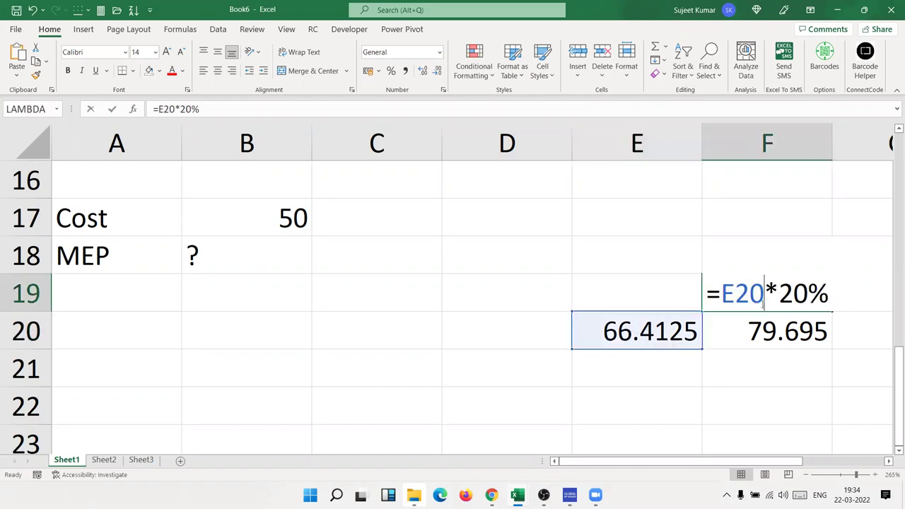
double_click(751, 294)
text(())
key(Left)
key(ctrl+v)
key(Return)
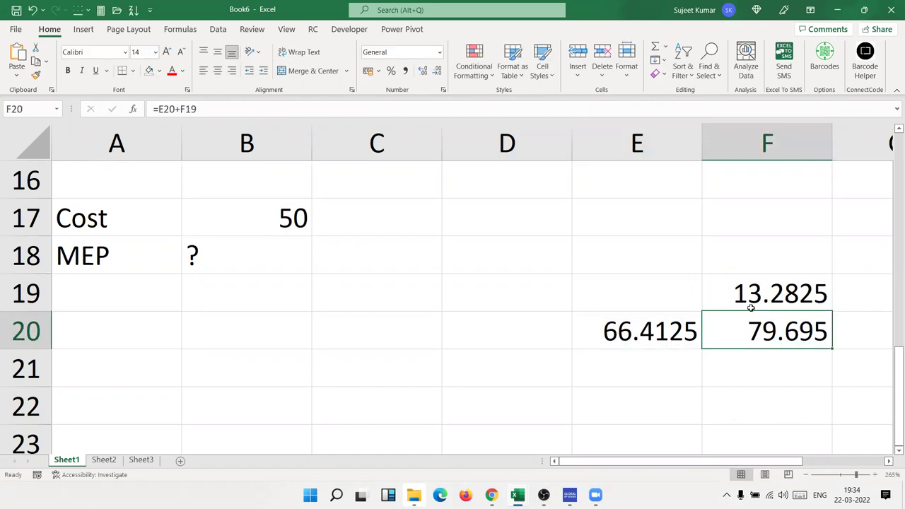
Replace the E20 reference in F20's formula likewise, then clear helper E20.
key(F2)
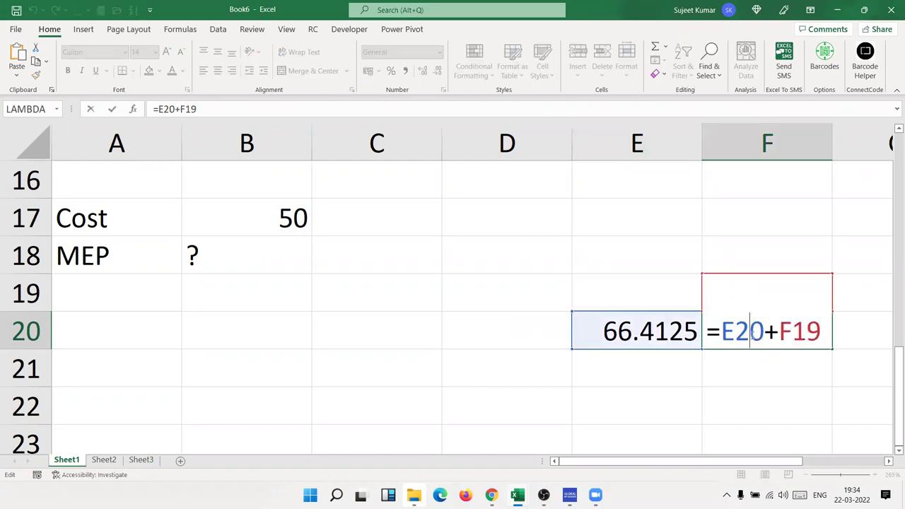
double_click(742, 331)
text(())
key(Left)
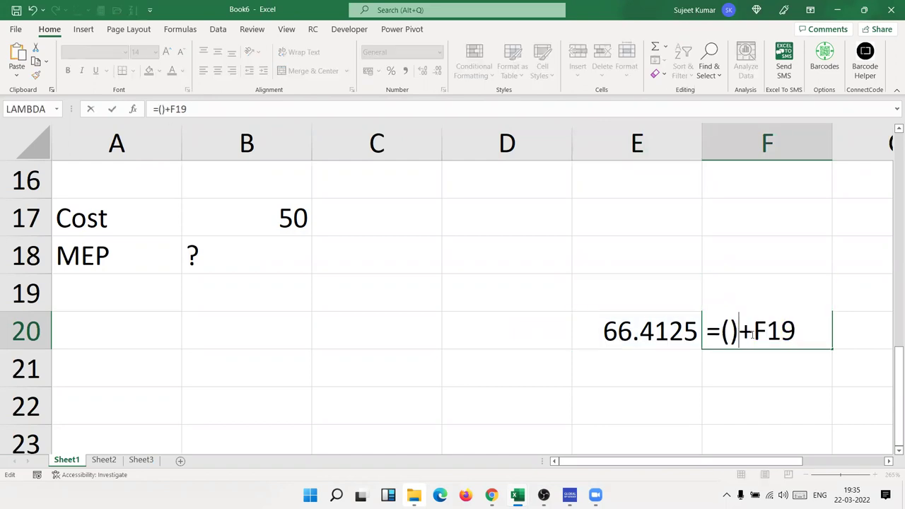
key(ctrl+v)
key(Return)
key(Up)
key(Left)
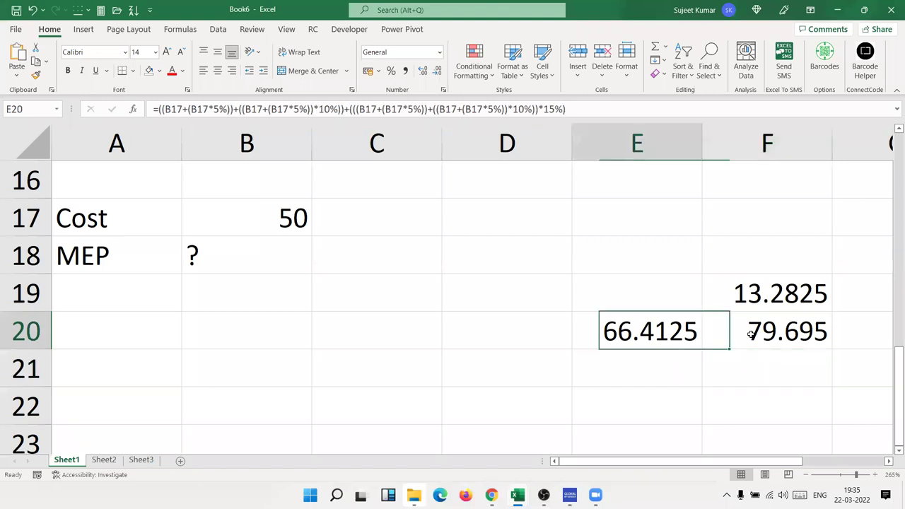
key(Delete)
Copy the whole of F19's formula text from the formula bar.
click(751, 336)
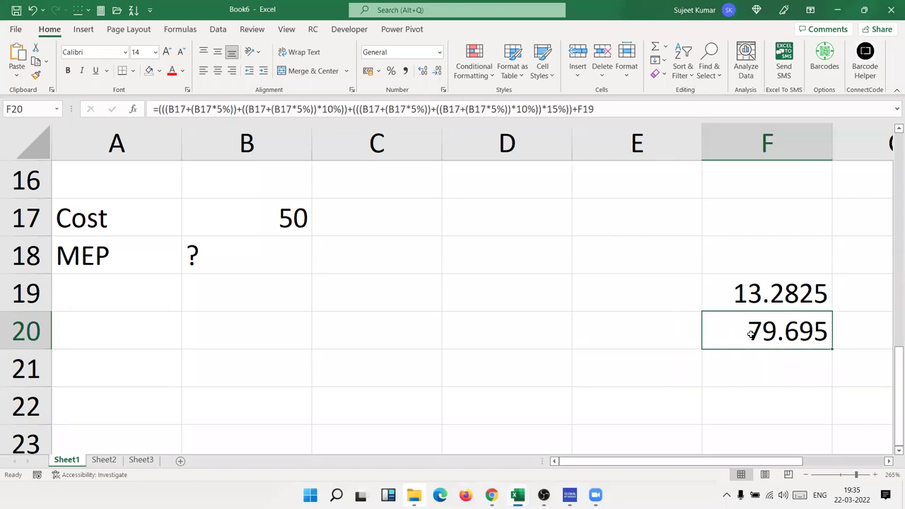
key(Up)
double_click(773, 300)
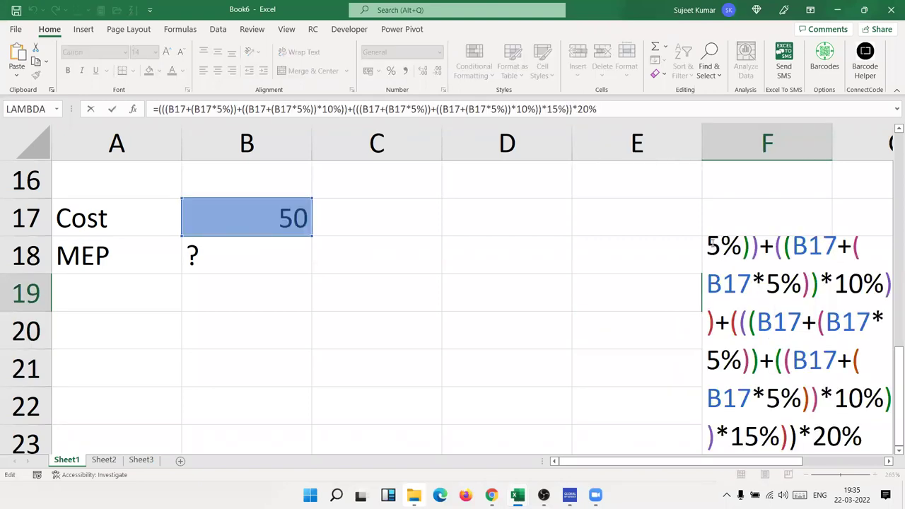
drag(599, 109, 153, 108)
key(ctrl+c)
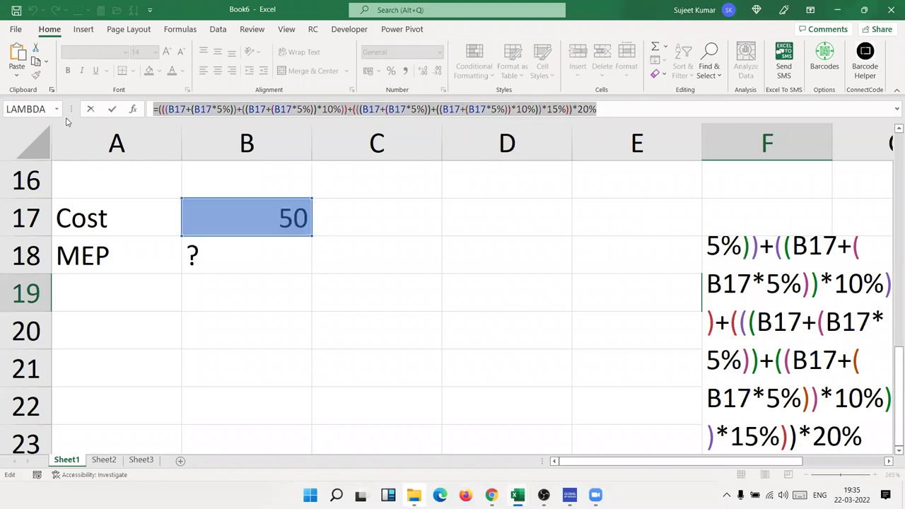
click(155, 108)
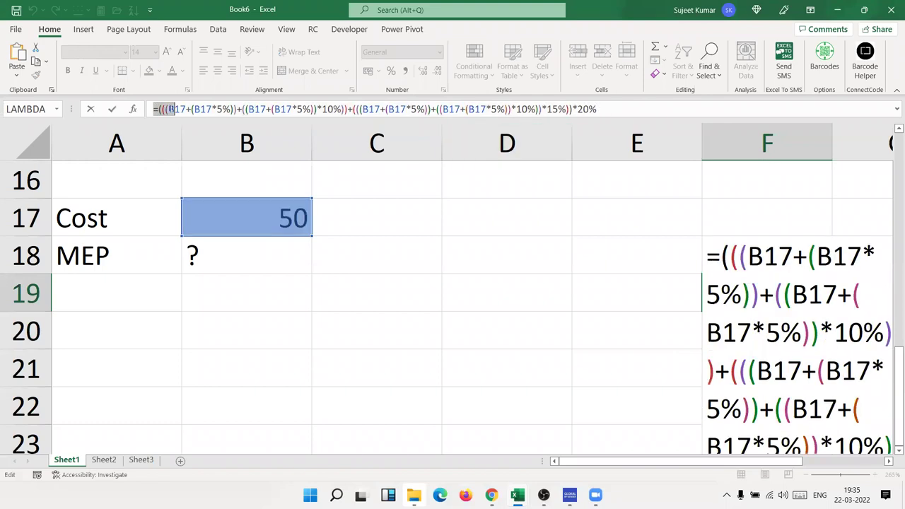
shift+click(638, 110)
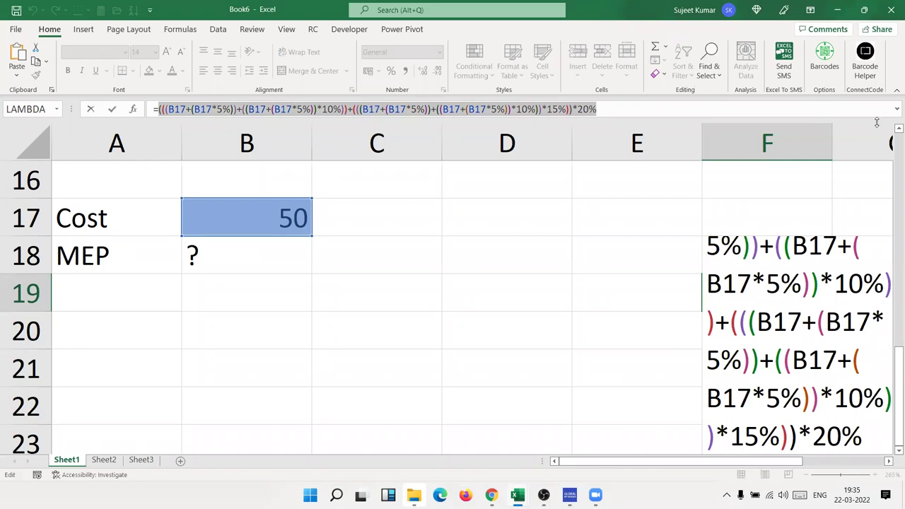
key(Escape)
Swap F19 in F20's formula for F19's bracketed formula, clear F19, and cut F20.
double_click(795, 334)
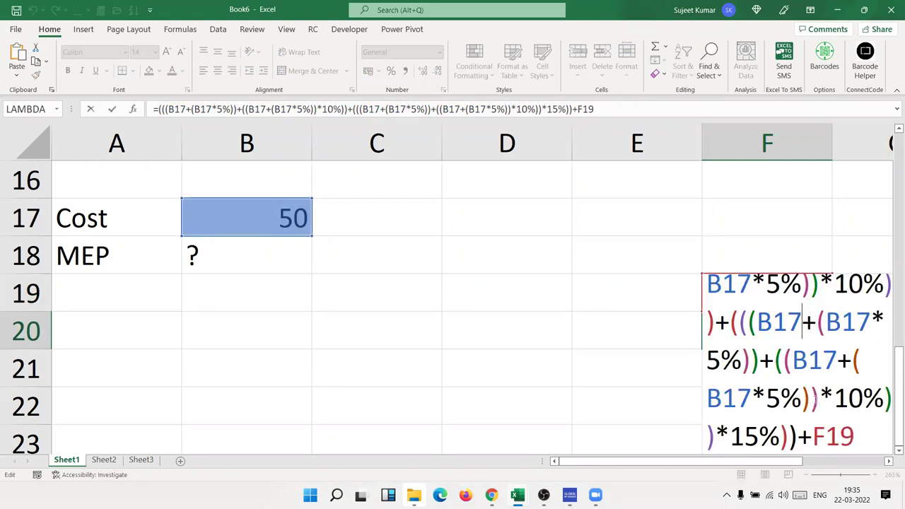
double_click(835, 438)
text(())
key(Left)
key(ctrl+v)
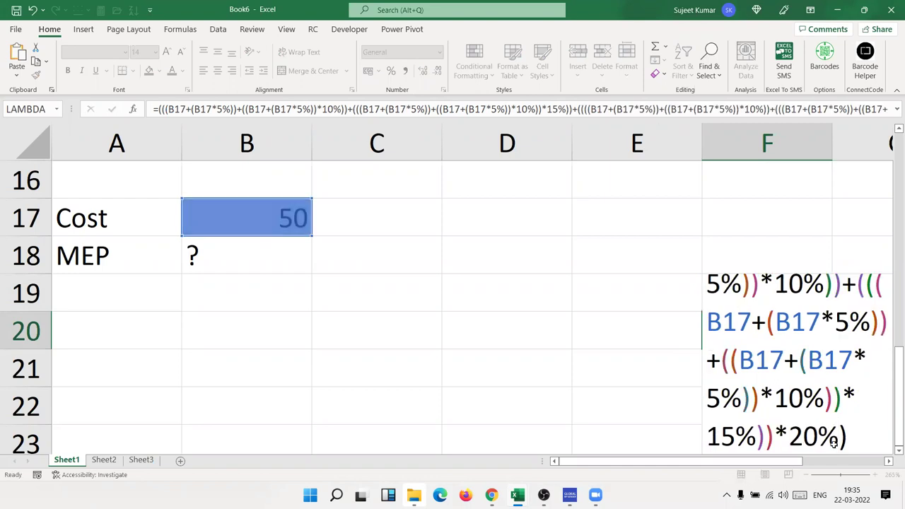
key(shift+Return)
key(Delete)
key(Down)
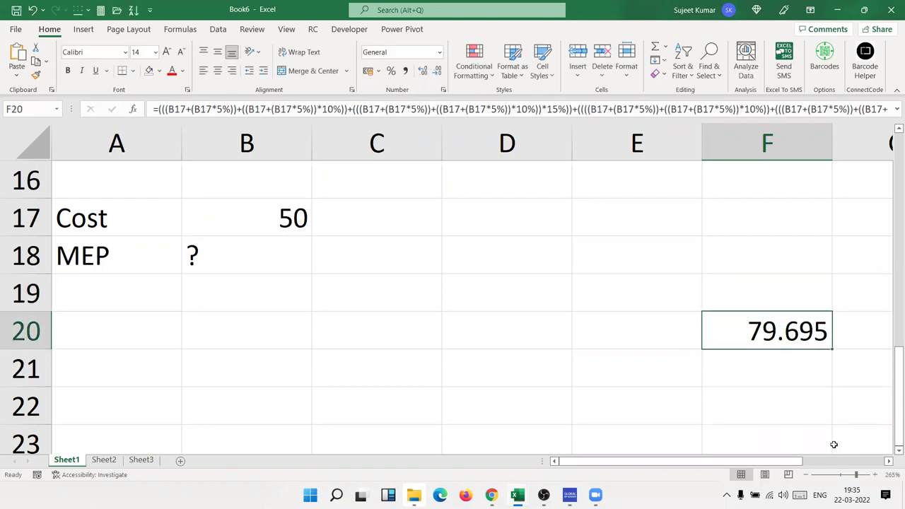
key(ctrl+c)
key(Left)
Paste F20's nested formula into MEP cell B18 so it returns 79.695.
key(Left)
key(Left)
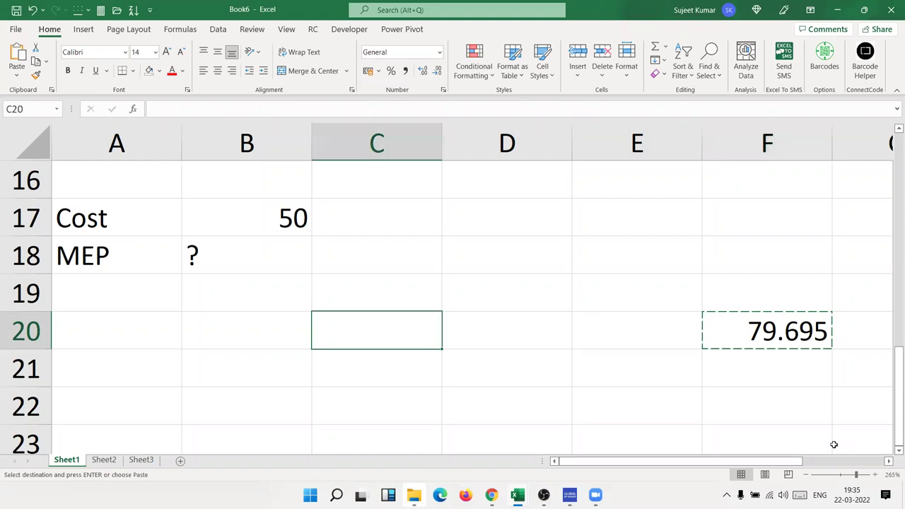
key(Left)
key(Up)
key(Up)
key(Return)
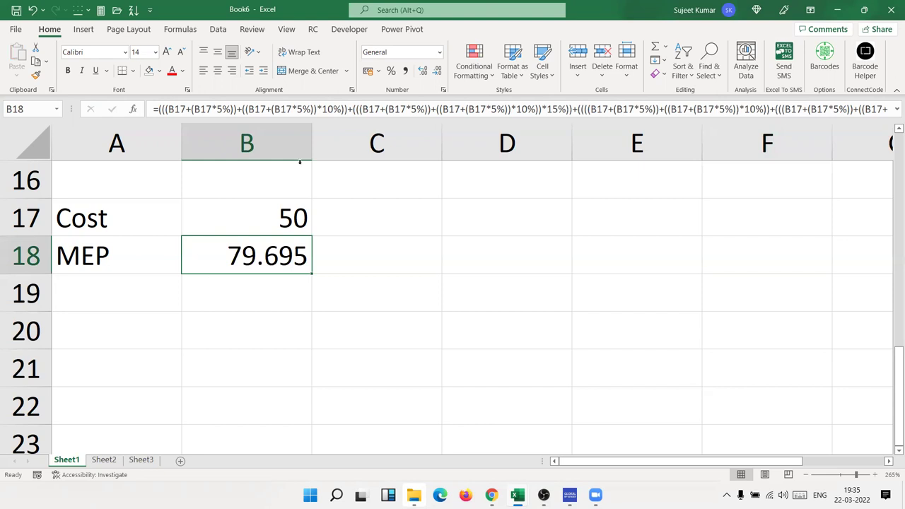
Check Cost in B17 and the 79.695 result in B18, then return to the sheet's top.
click(300, 206)
click(302, 249)
scroll(382, 245, up, 2)
scroll(382, 245, up, 2)
scroll(382, 245, up, 2)
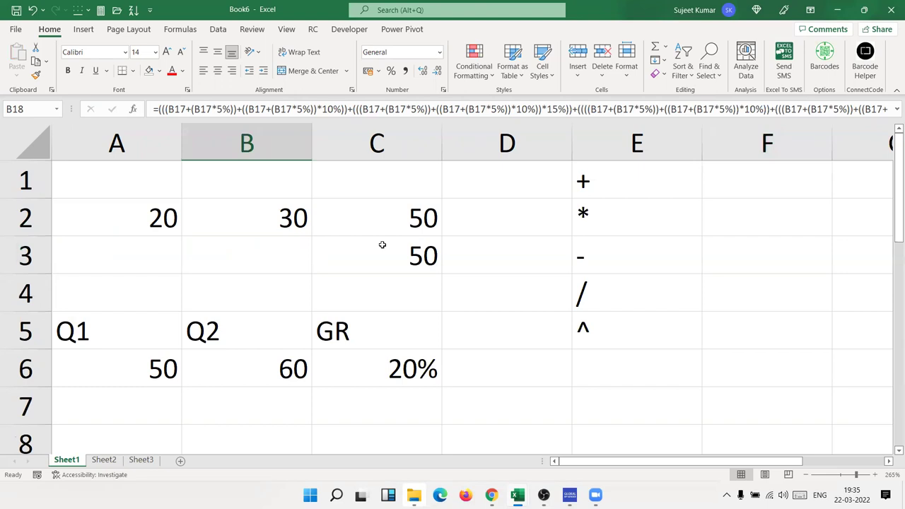